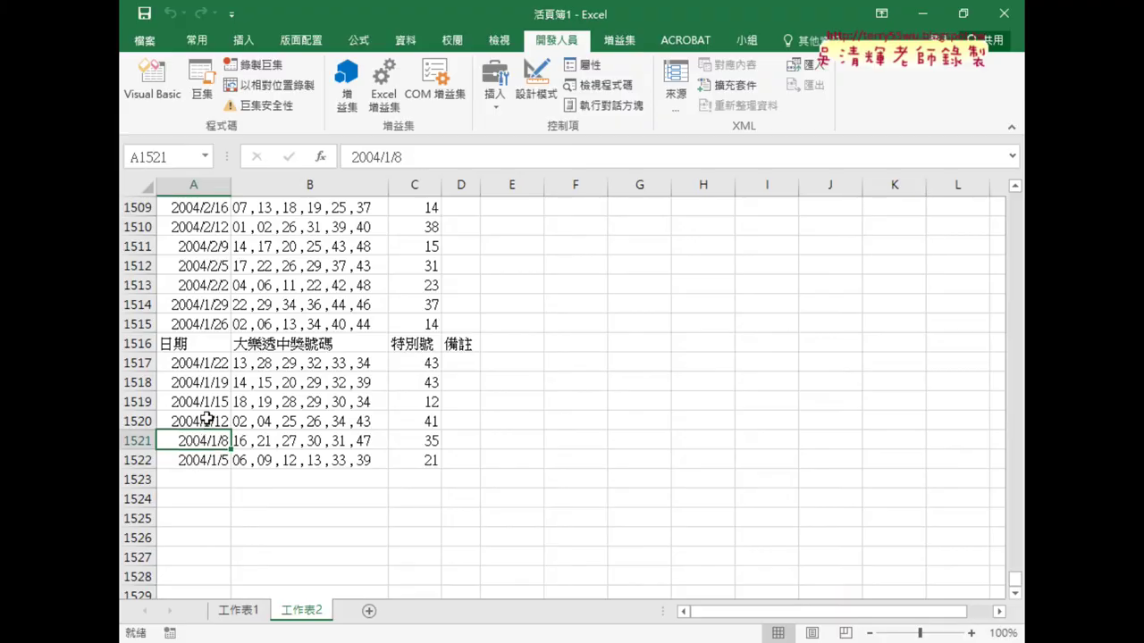
# Move to the Excel lottery sheet and select cell A1516, the repeated 日期 header.
pyautogui.click(201, 403)
pyautogui.click(179, 382)
pyautogui.click(209, 364)
pyautogui.click(207, 341)
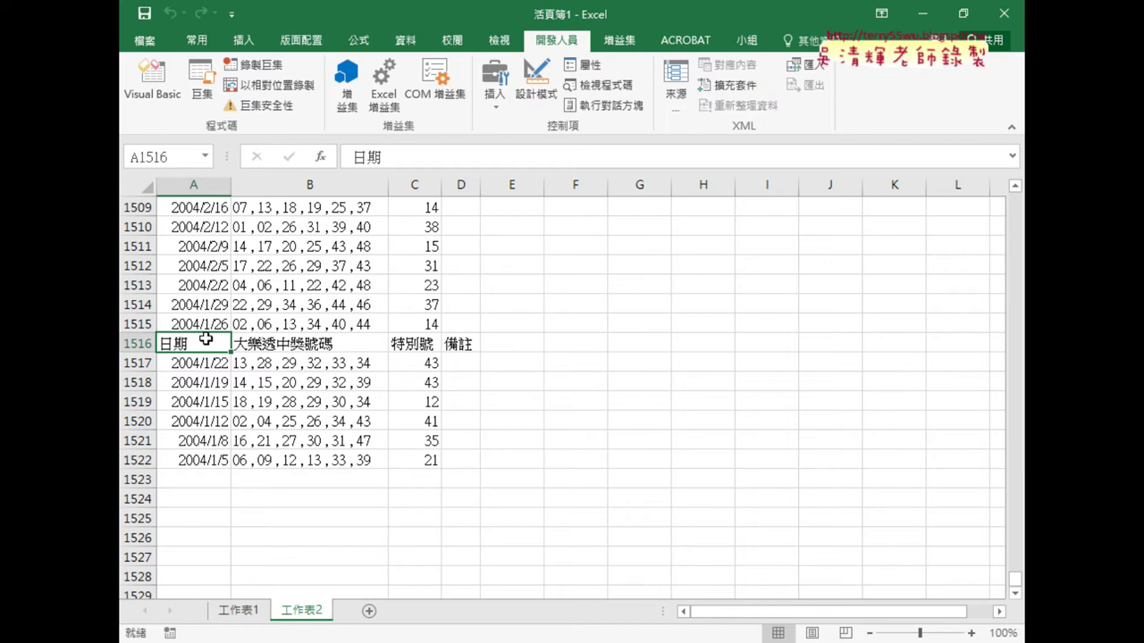
pyautogui.click(139, 343)
pyautogui.rightClick(221, 344)
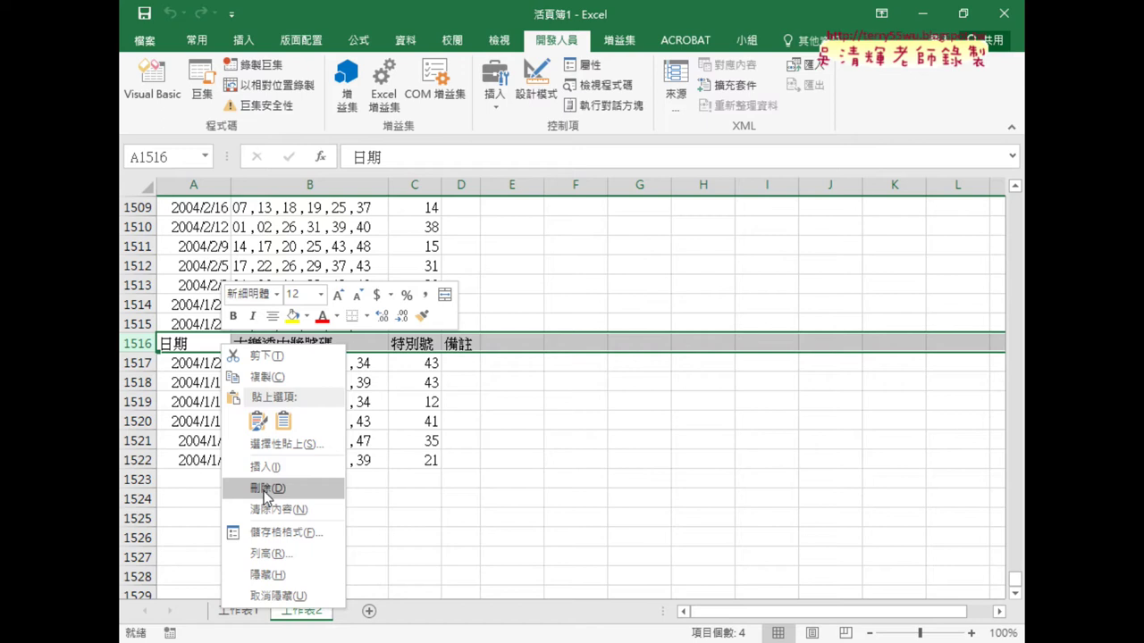
pyautogui.click(195, 427)
pyautogui.click(192, 460)
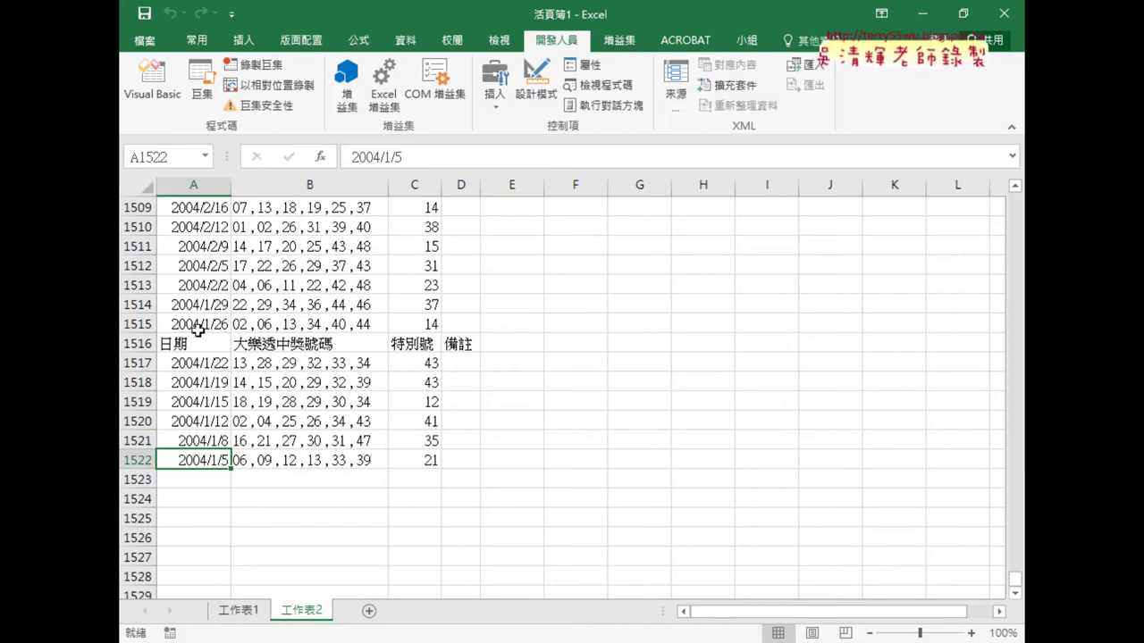
pyautogui.moveTo(1016, 585); pyautogui.dragTo(1015, 202)
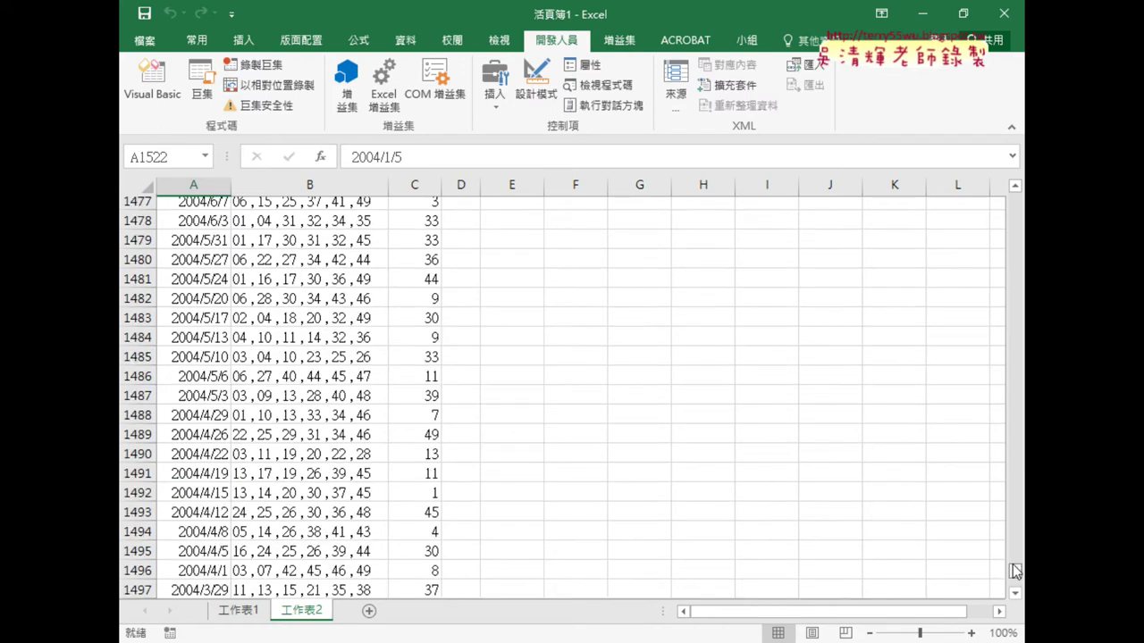
pyautogui.click(183, 207)
pyautogui.click(179, 302)
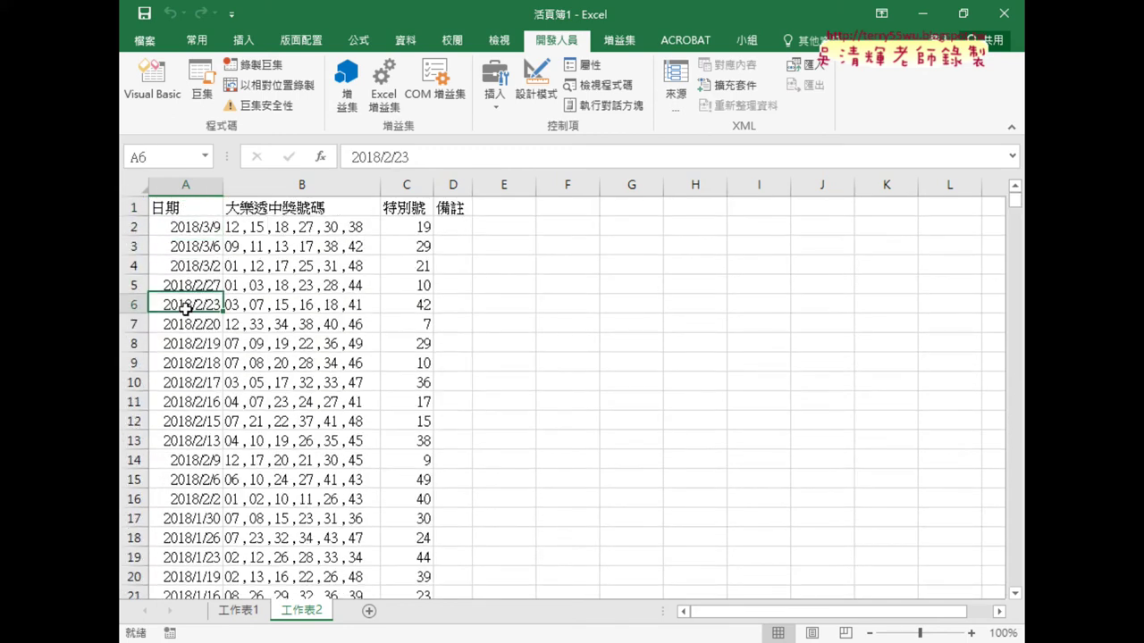
pyautogui.scroll(-4, 181, 393)
pyautogui.scroll(-5, 191, 397)
pyautogui.scroll(-8, 190, 399)
pyautogui.scroll(-5, 190, 398)
pyautogui.scroll(-5, 191, 399)
pyautogui.scroll(-2, 190, 398)
pyautogui.click(167, 480)
pyautogui.click(134, 480)
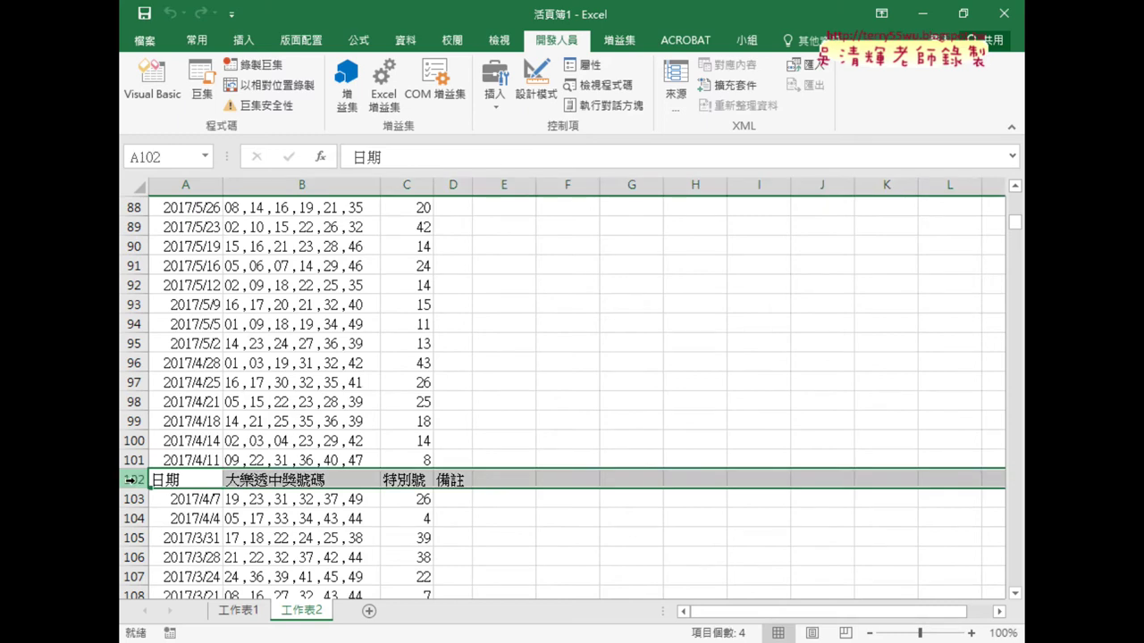
pyautogui.rightClick(208, 483)
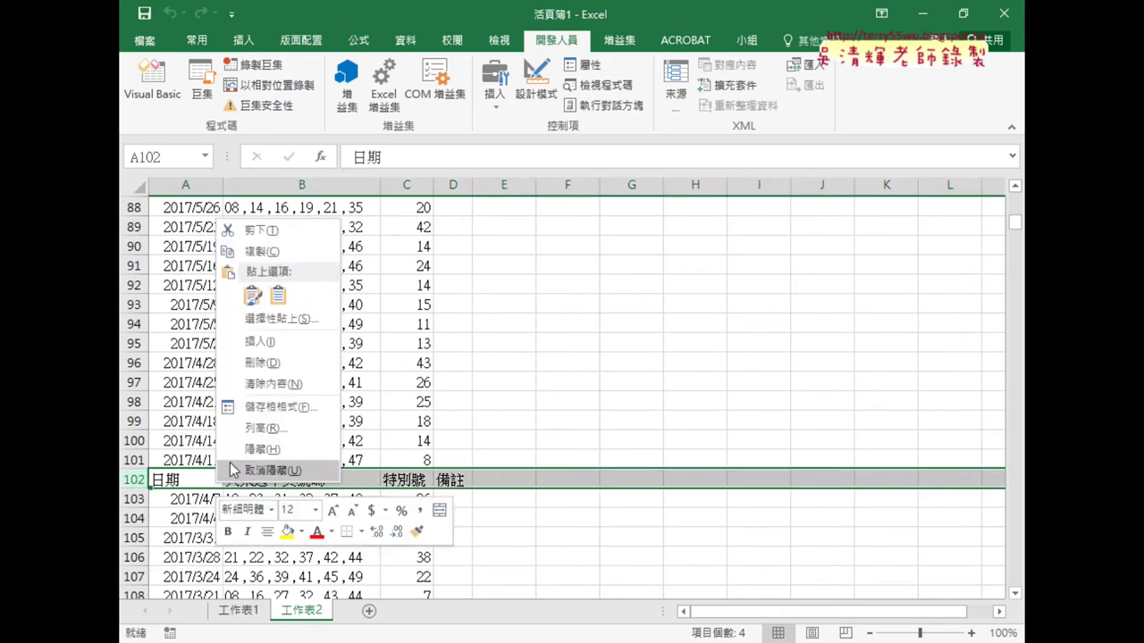
pyautogui.click(259, 364)
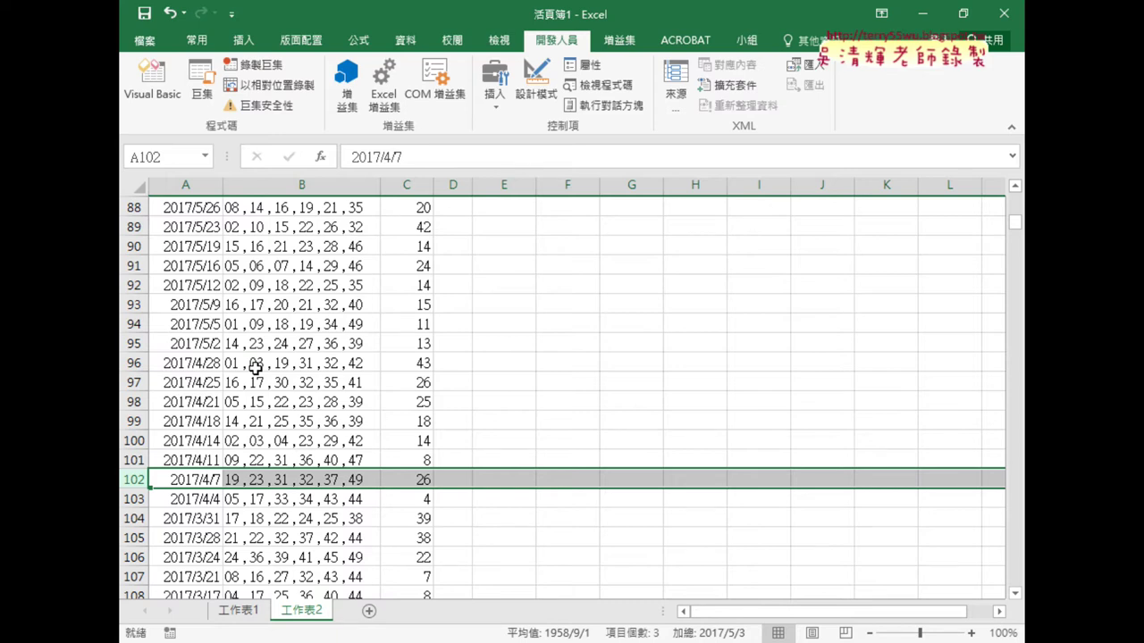
pyautogui.hotkey('ctrl', 'q')
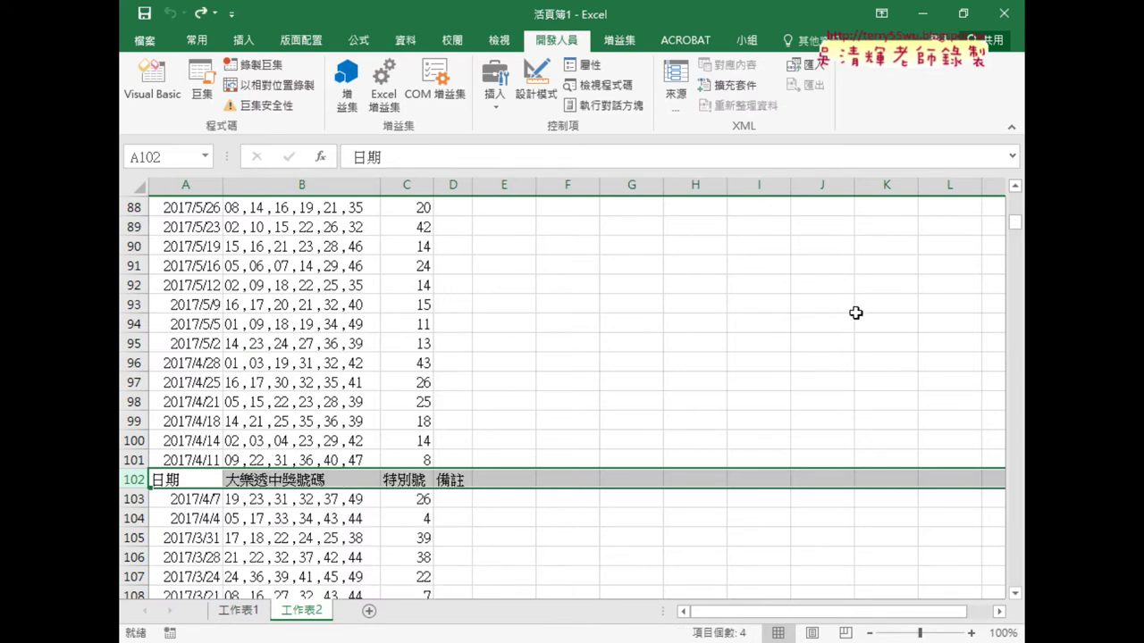
pyautogui.moveTo(1016, 224); pyautogui.dragTo(1017, 581)
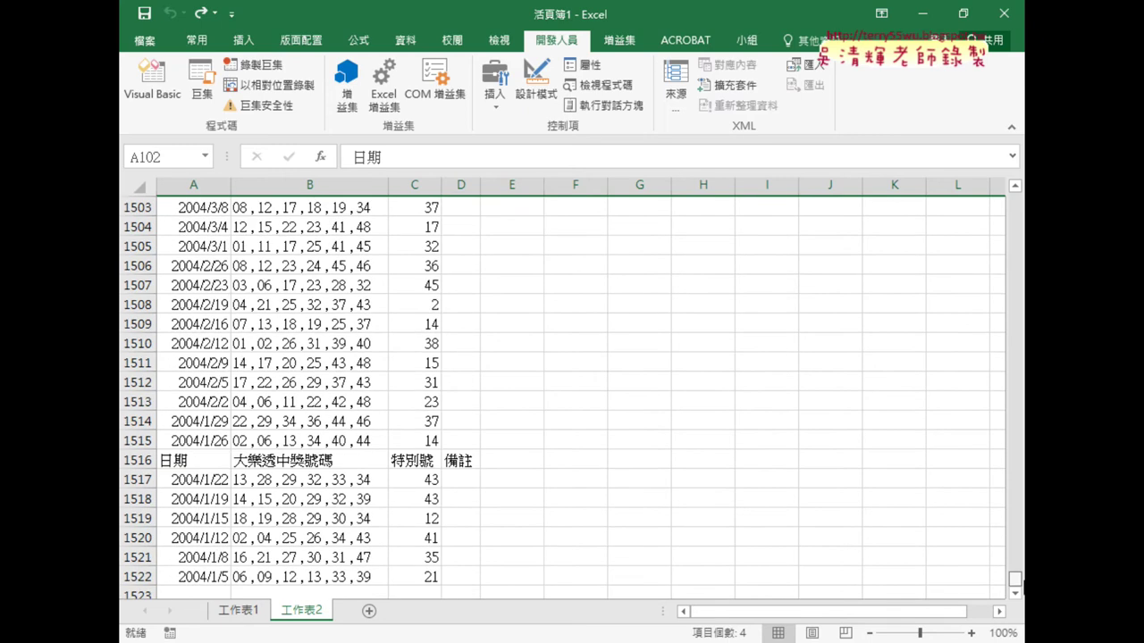
pyautogui.scroll(-4, 237, 536)
pyautogui.click(206, 402)
pyautogui.click(202, 363)
pyautogui.click(210, 343)
pyautogui.click(210, 324)
pyautogui.click(208, 304)
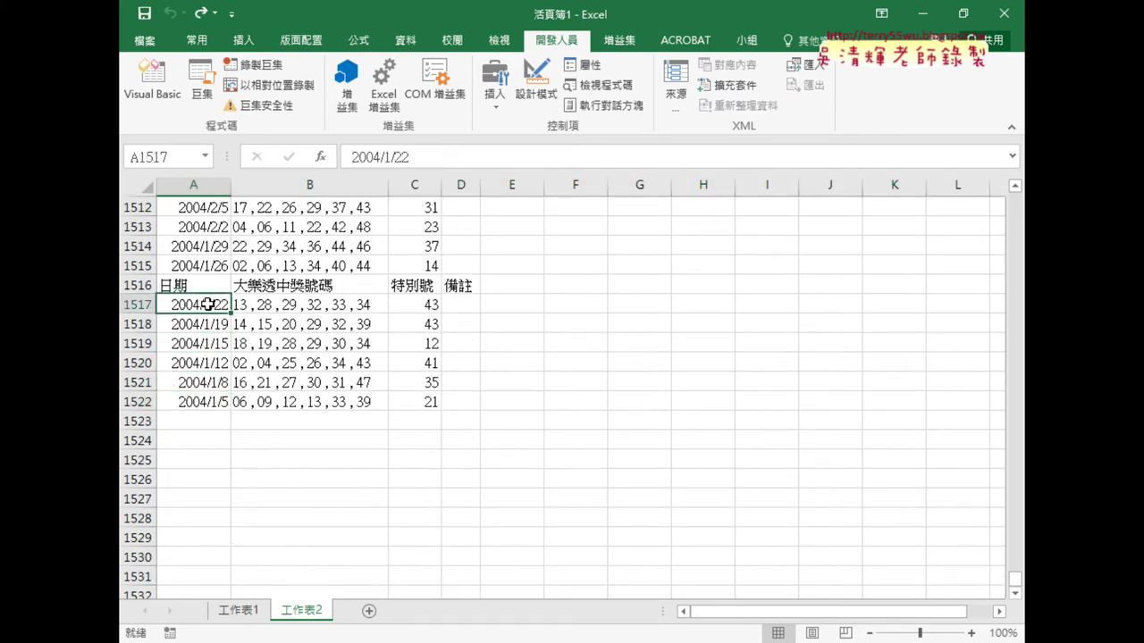
pyautogui.click(206, 286)
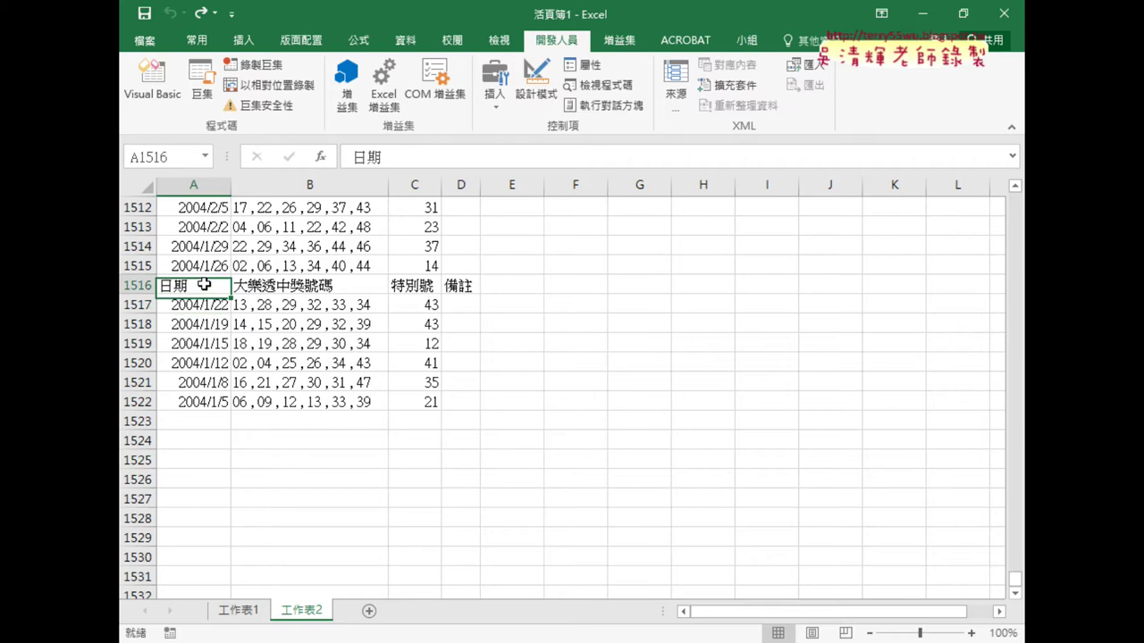
pyautogui.click(140, 285)
pyautogui.rightClick(192, 289)
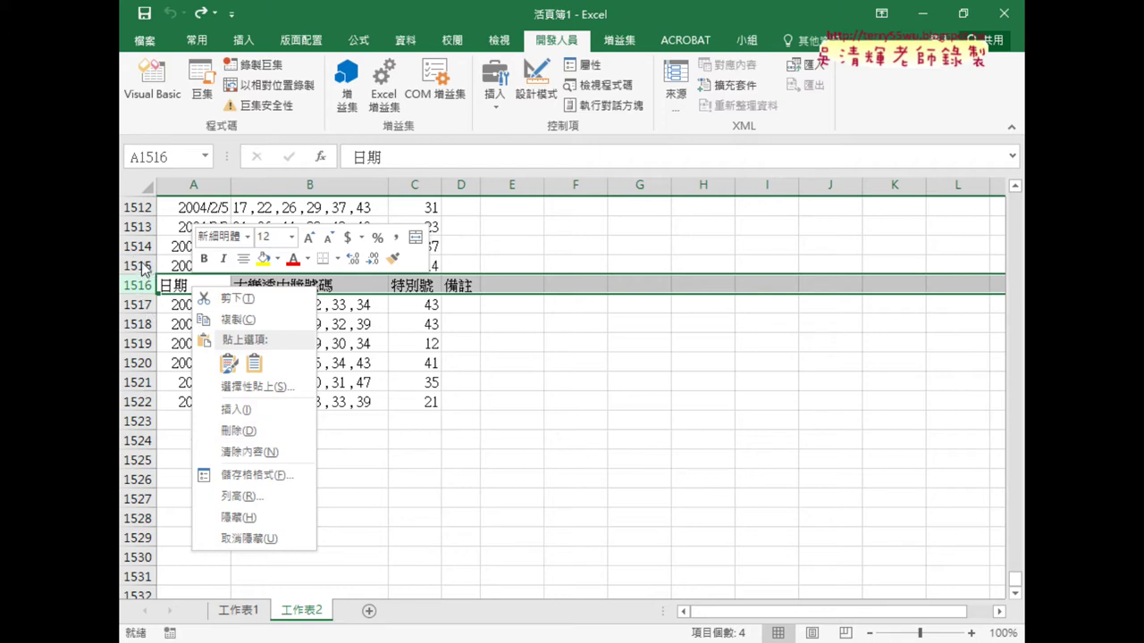
pyautogui.click(254, 432)
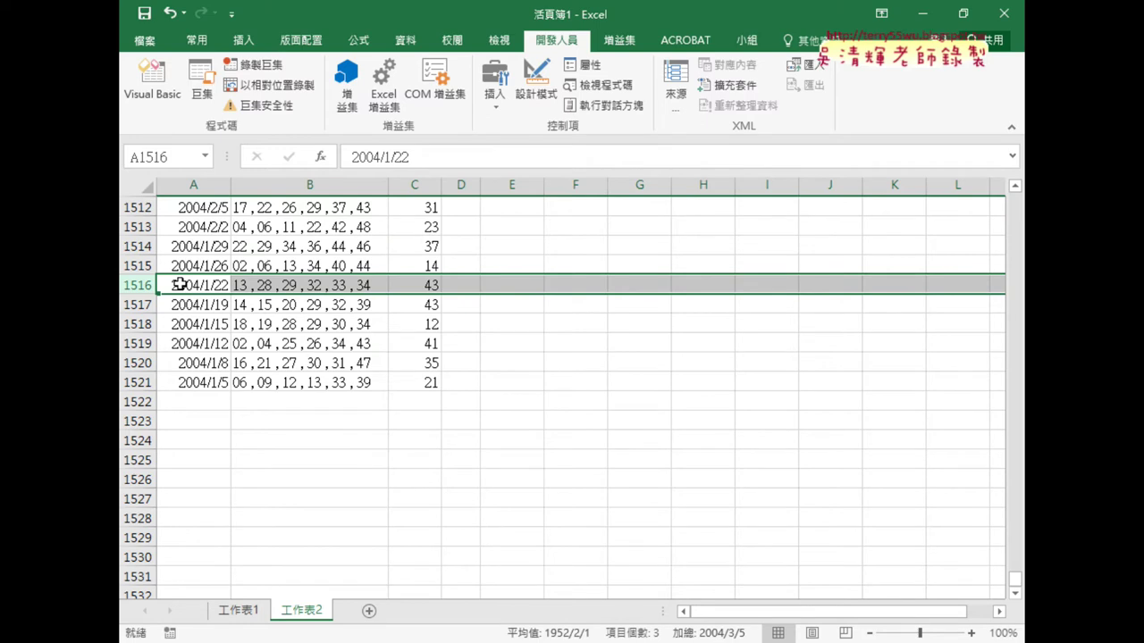
pyautogui.click(197, 264)
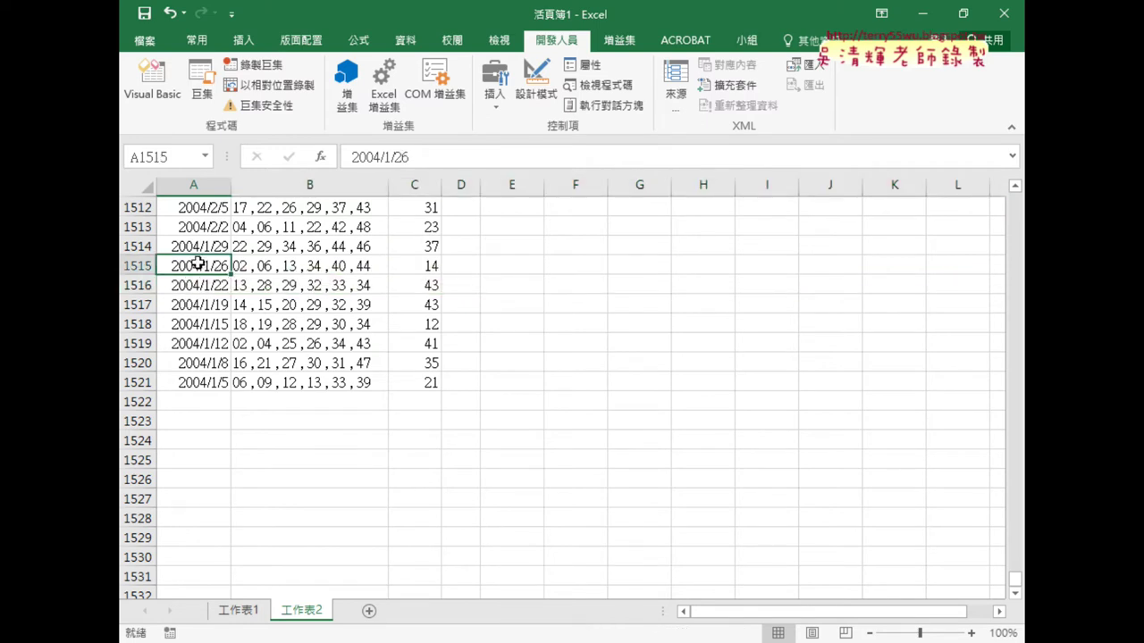
pyautogui.click(198, 243)
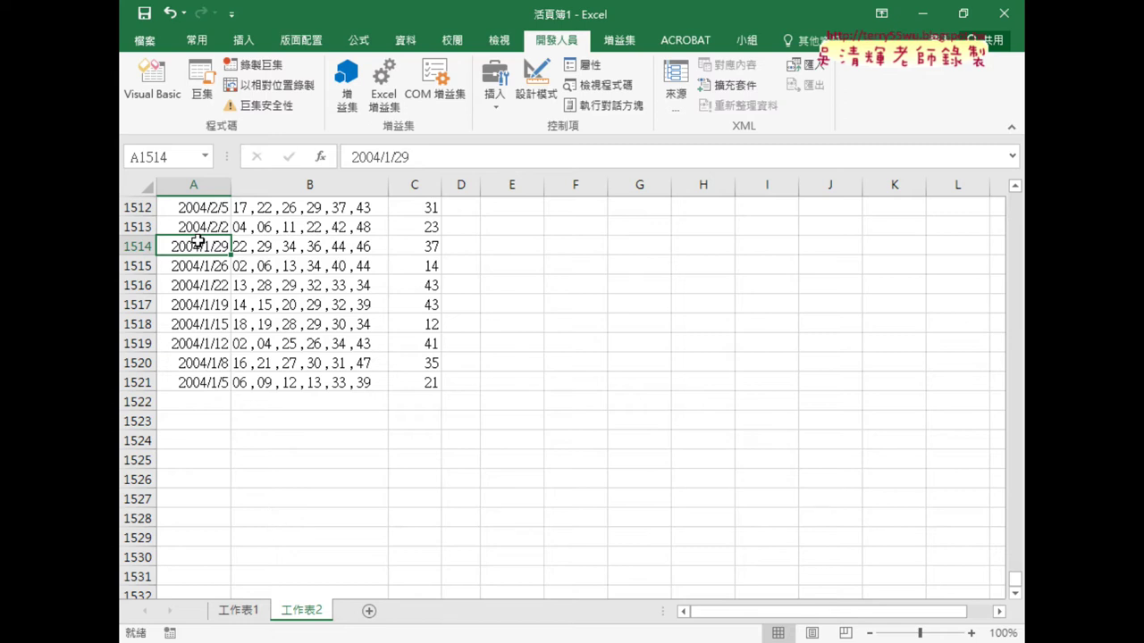
pyautogui.hotkey('ctrl', 'q')
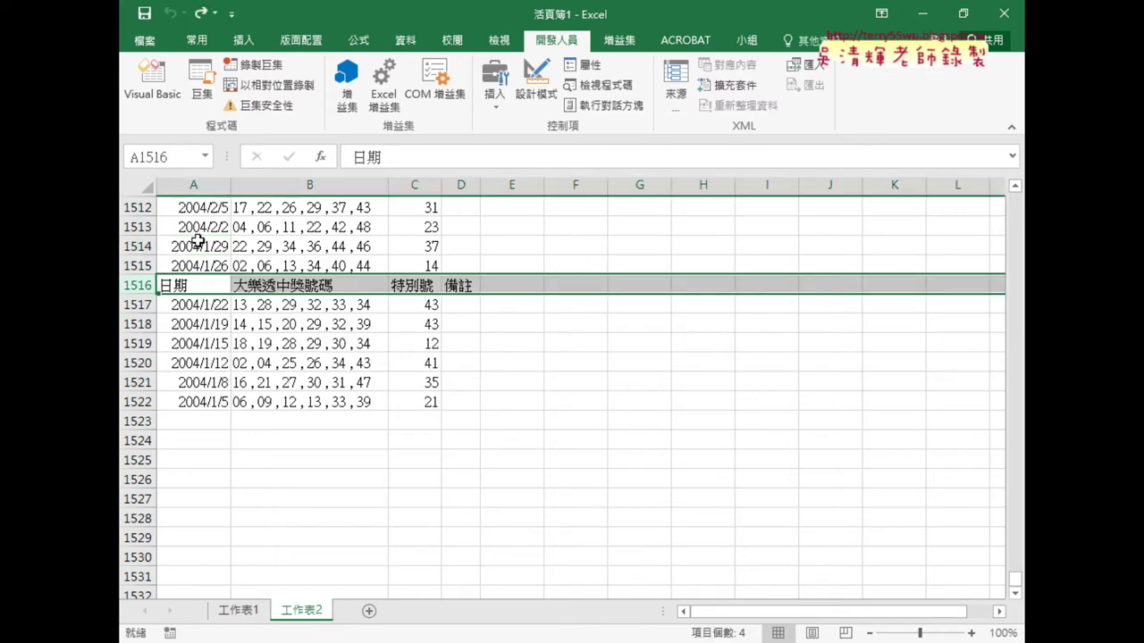
# Insert a new public procedure named 刪除列 into Module1 with 插入 > 程序.
pyautogui.click(152, 81)
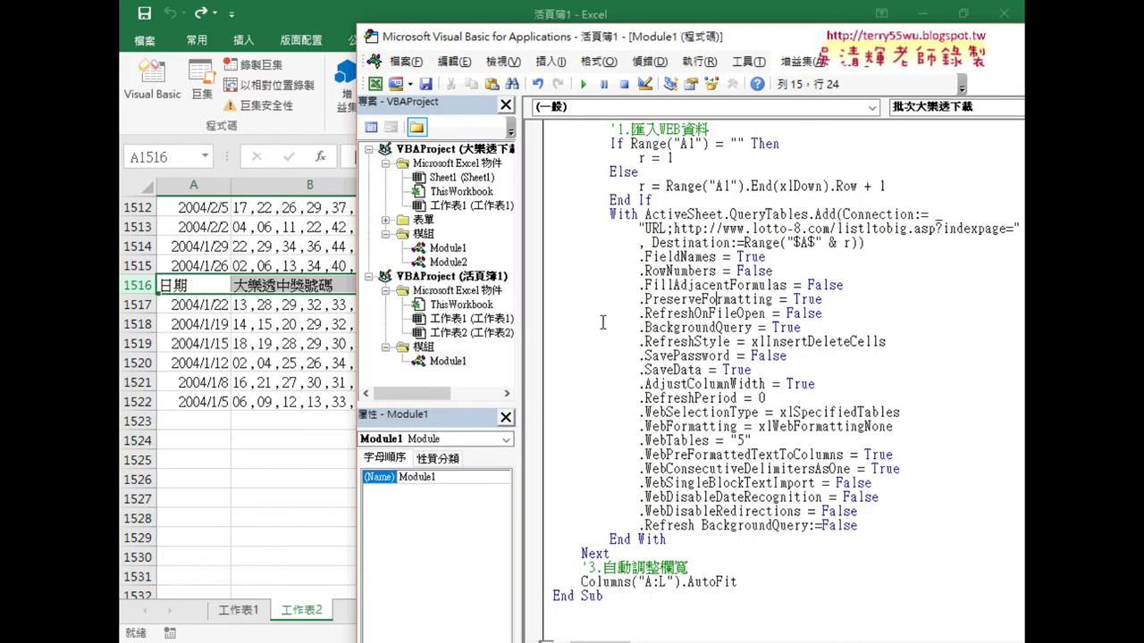
pyautogui.scroll(1, 626, 323)
pyautogui.scroll(-1, 626, 324)
pyautogui.click(550, 61)
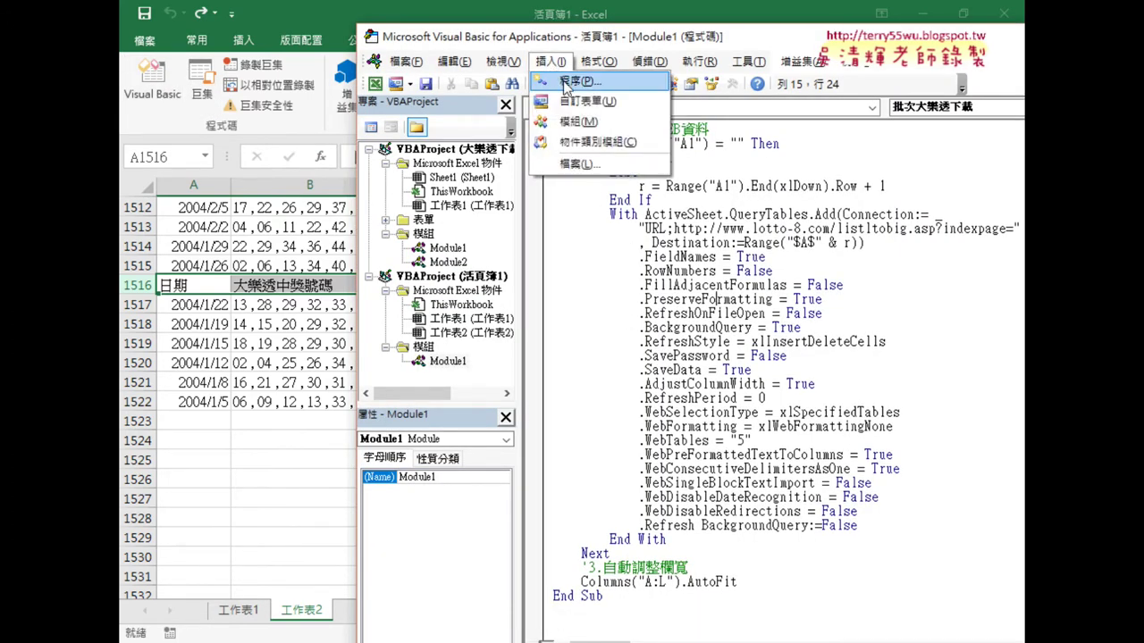
pyautogui.click(563, 79)
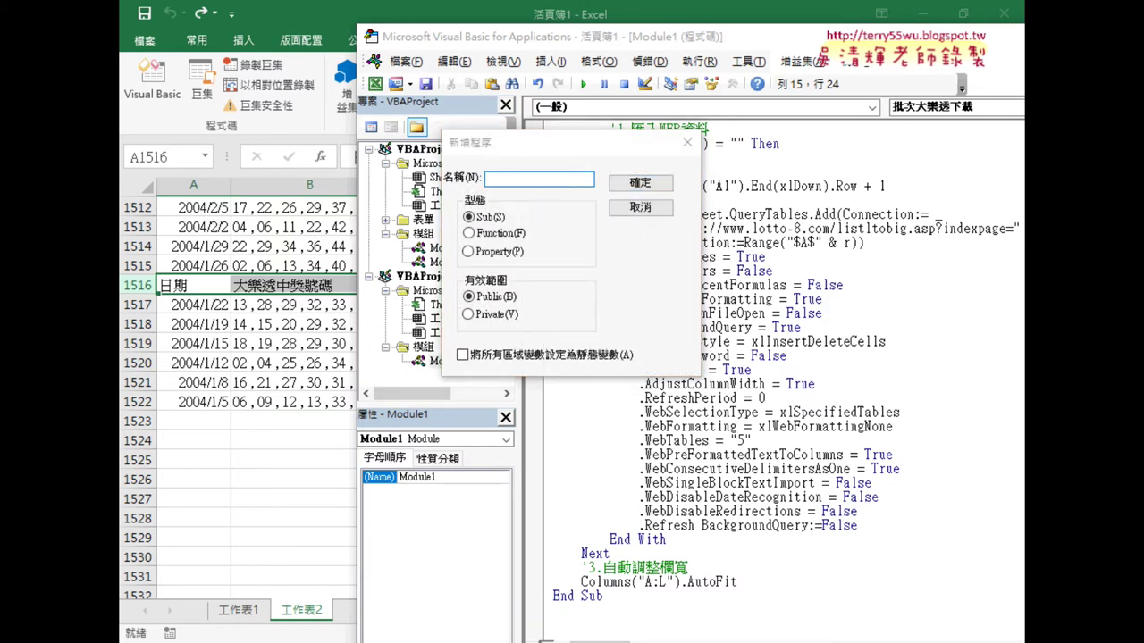
pyautogui.write('山')
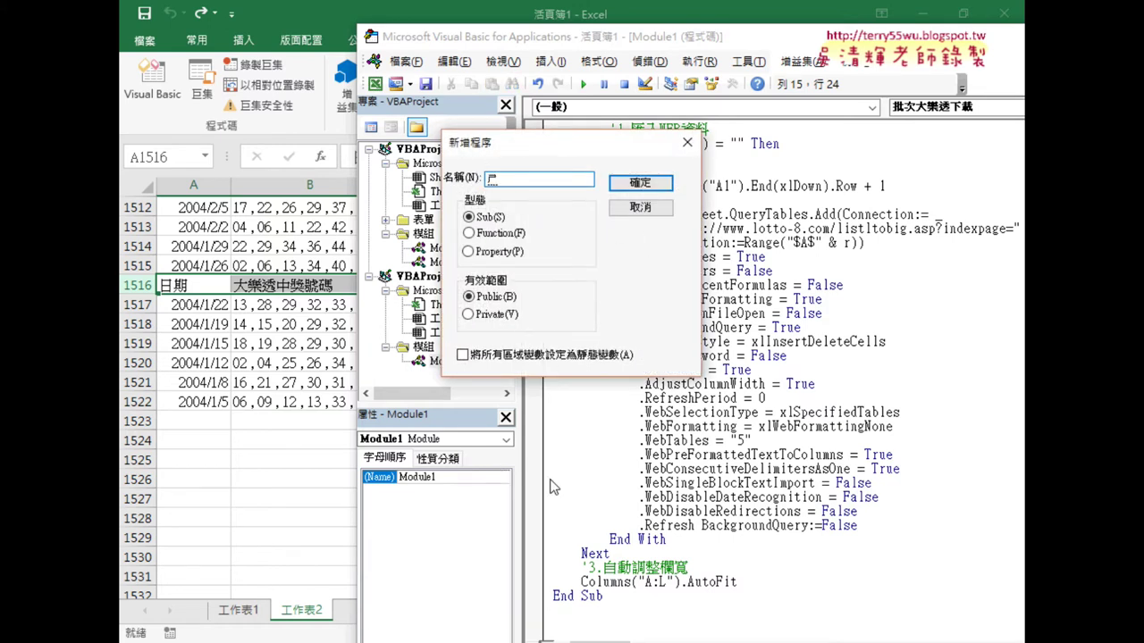
pyautogui.write('刪除列')
pyautogui.press('Return')
pyautogui.click(640, 183)
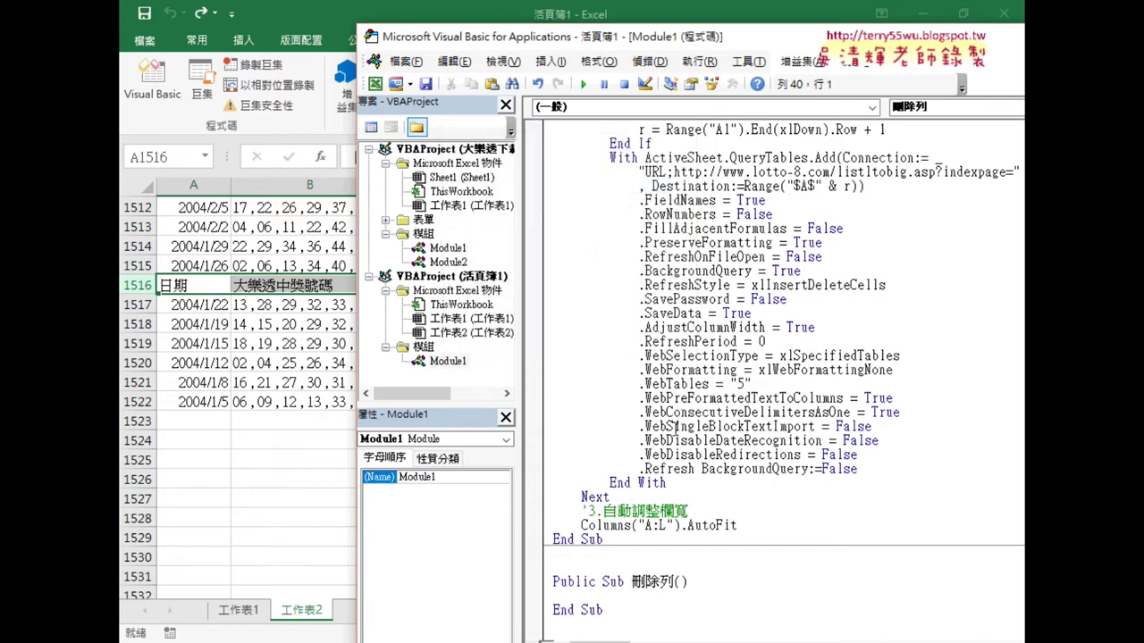
# Add blank lines below the new procedure and place the caret inside Sub 刪除列.
pyautogui.click(656, 611)
pyautogui.press('Return')
pyautogui.press('Return')
pyautogui.press('Return')
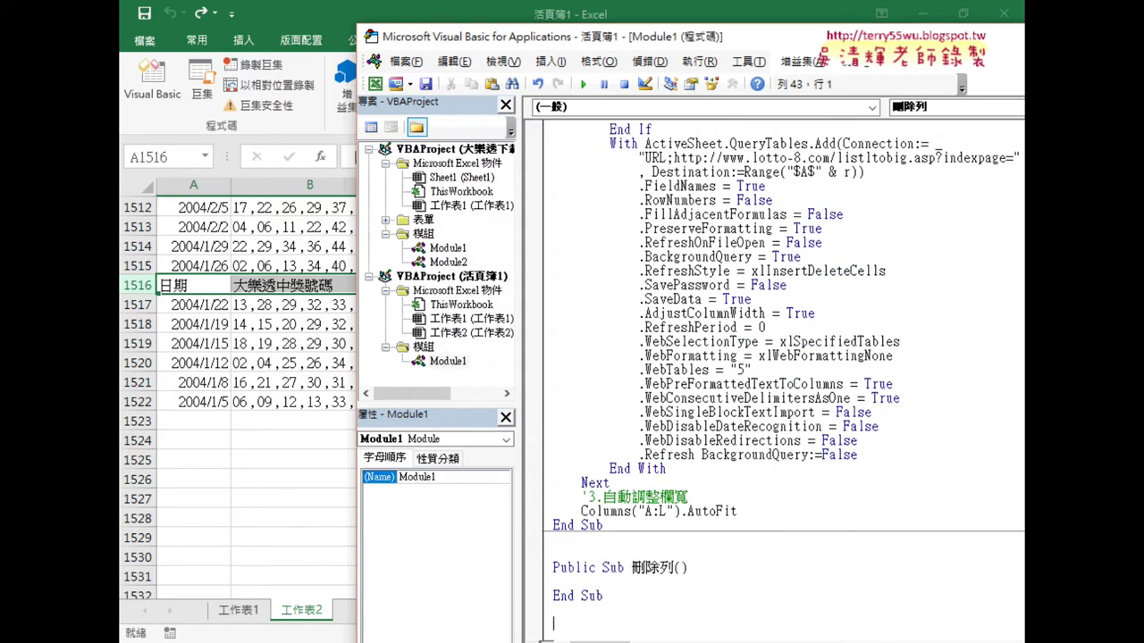
pyautogui.press('Return')
pyautogui.press('Return')
pyautogui.press('Return')
pyautogui.press('Return')
pyautogui.press('Return')
pyautogui.press('Return')
pyautogui.press('Return')
pyautogui.press('Return')
pyautogui.press('Return')
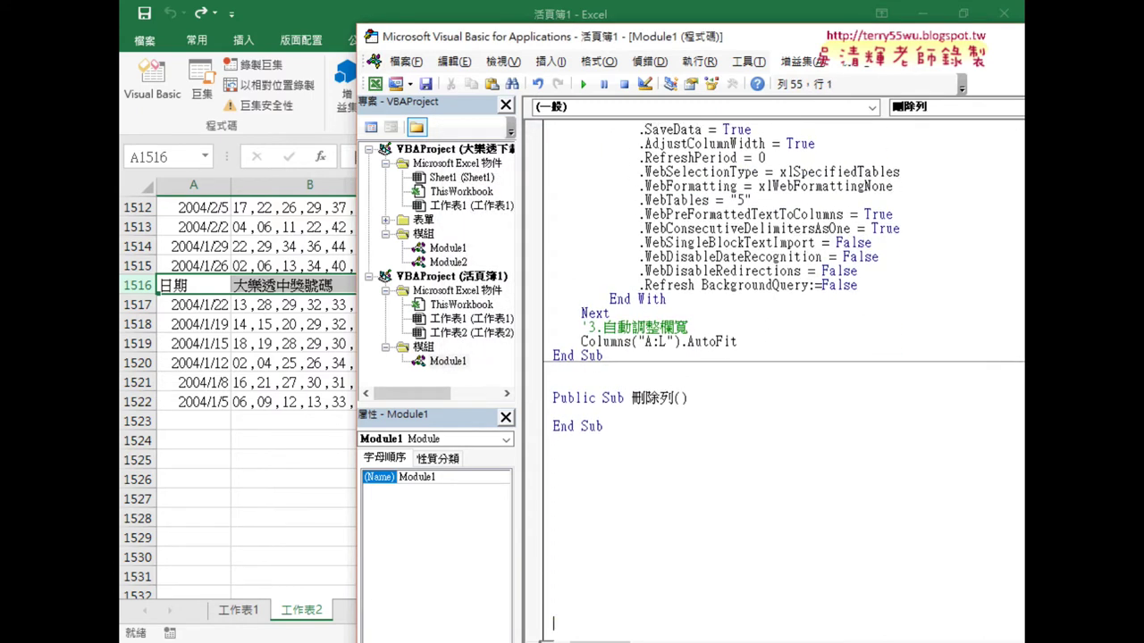
pyautogui.click(632, 410)
# Write the loop For i = Range("A1").End(xlDown).Row To 2 with a closing Next.
pyautogui.press('Tab')
pyautogui.write('for i=')
pyautogui.press('BackSpace')
pyautogui.write('ra')
pyautogui.write('nge(')
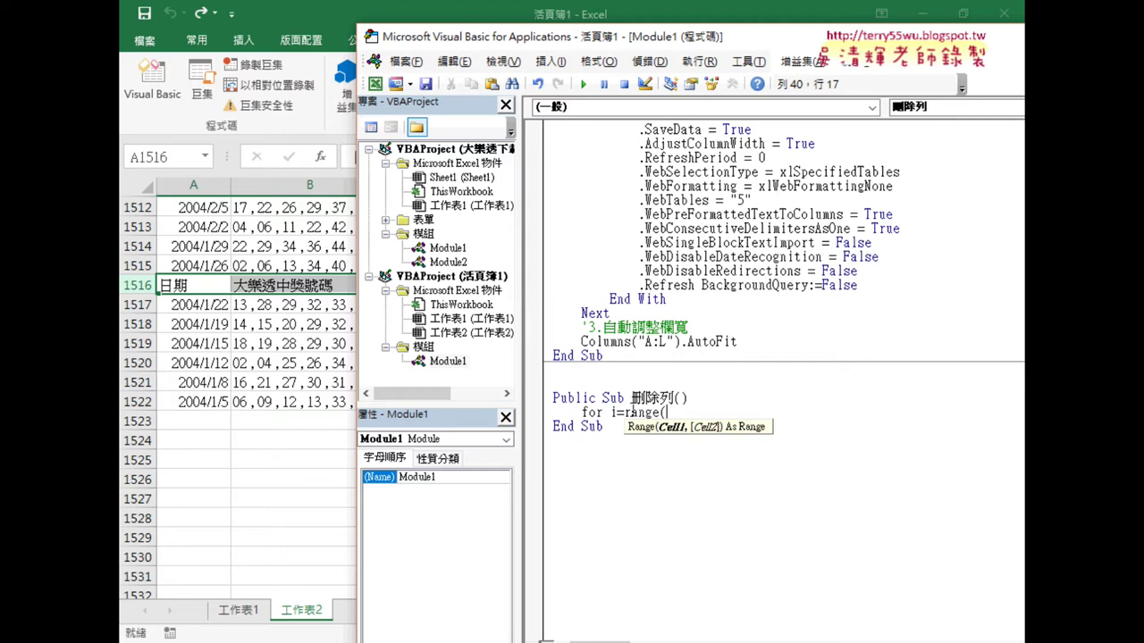
pyautogui.write('"')
pyautogui.write('A1").')
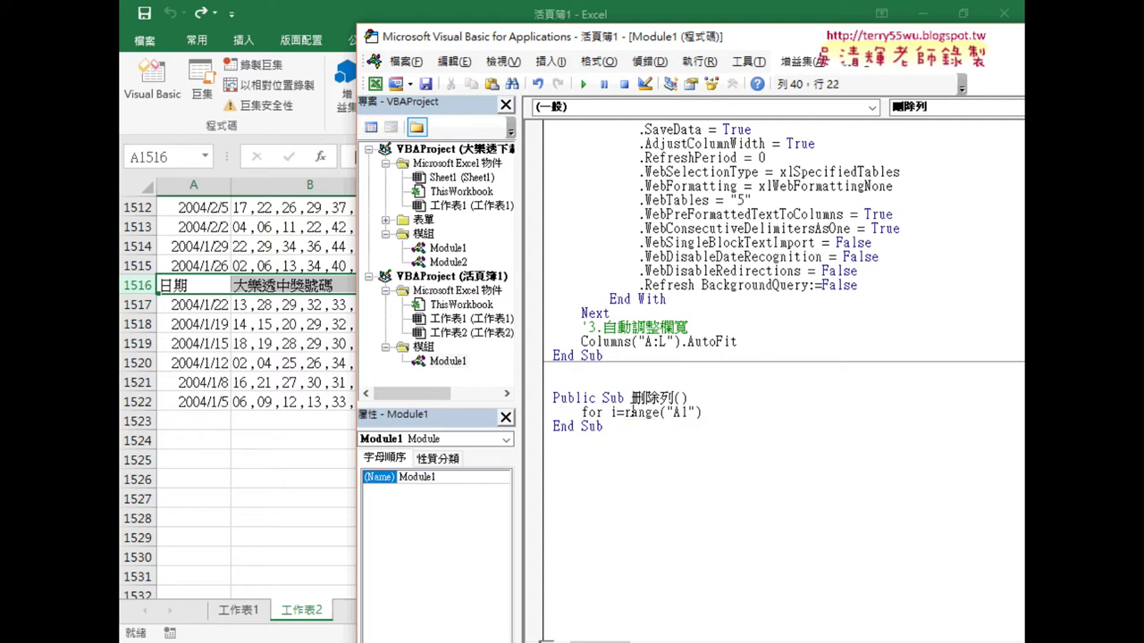
pyautogui.write('e ')
pyautogui.write('(')
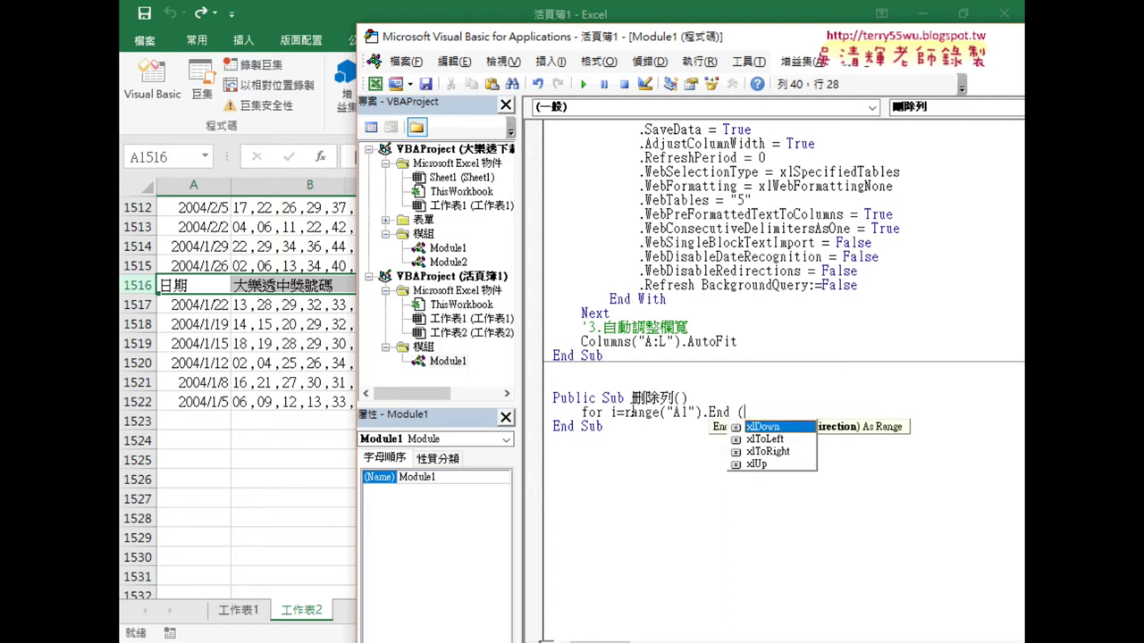
pyautogui.write(' ).row')
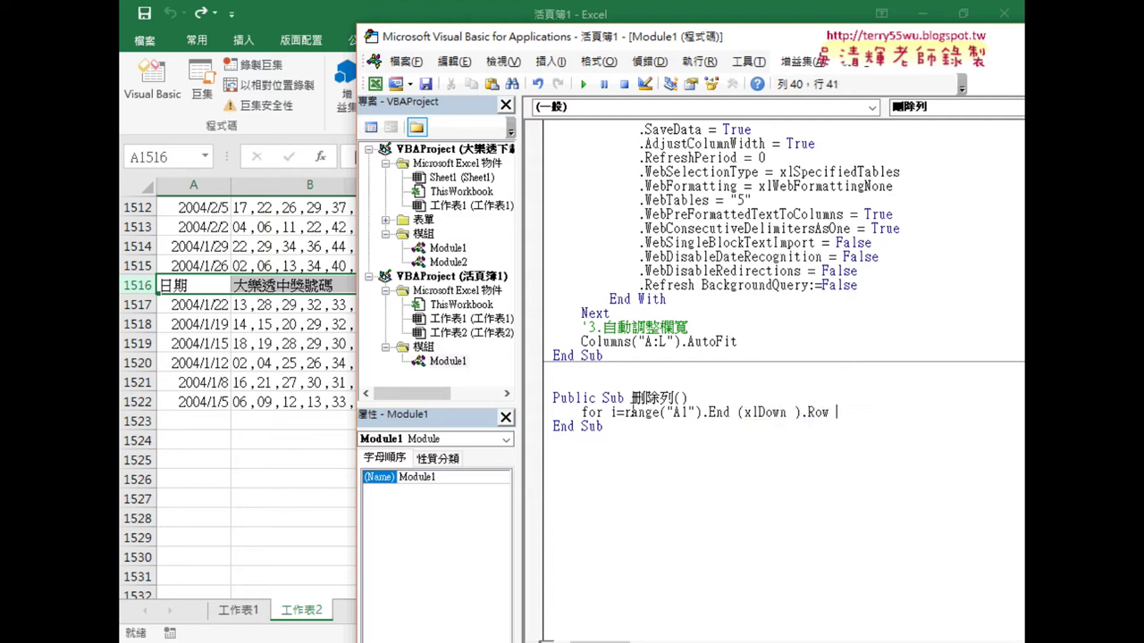
pyautogui.write(' to 2')
pyautogui.press('Return')
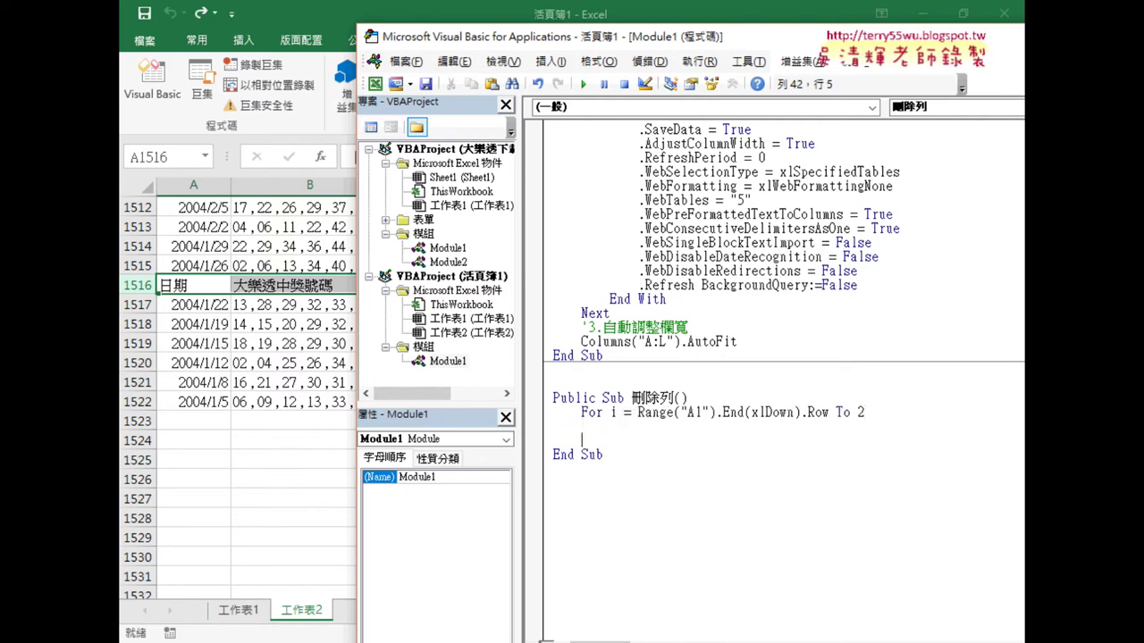
pyautogui.write('next')
pyautogui.moveTo(637, 413); pyautogui.dragTo(830, 413)
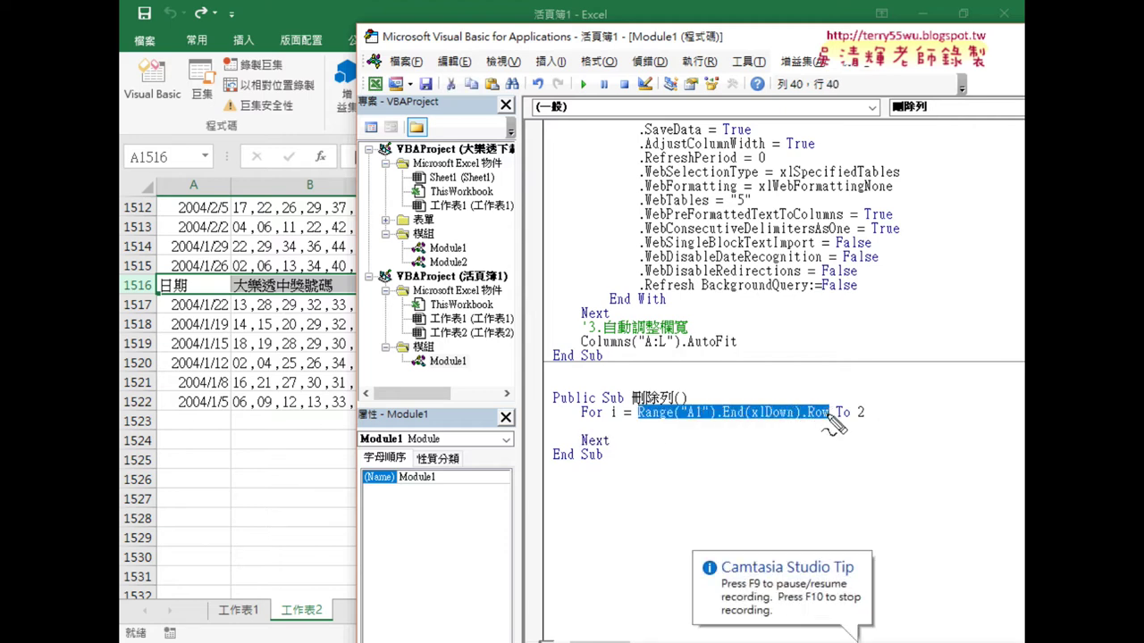
# Annotate how last data row 1522 maps to the End(xlDown).Row expression, then clear the marks.
pyautogui.moveTo(206, 230); pyautogui.dragTo(234, 338)
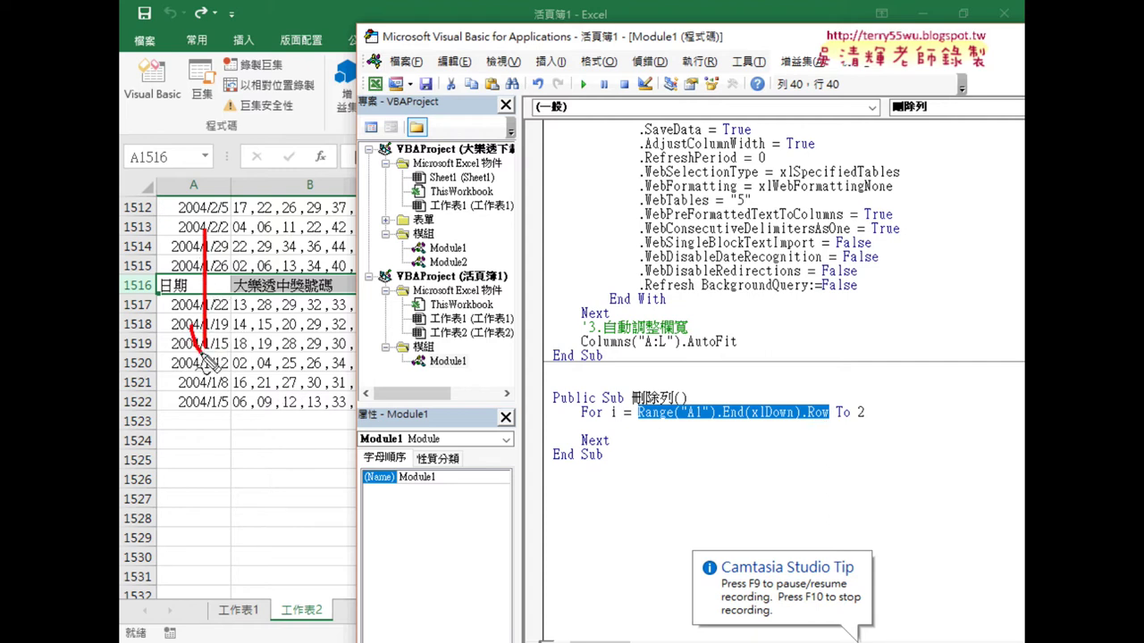
pyautogui.moveTo(149, 413)
pyautogui.mouseDown()
pyautogui.moveTo(129, 414)
pyautogui.moveTo(161, 398)
pyautogui.mouseUp()
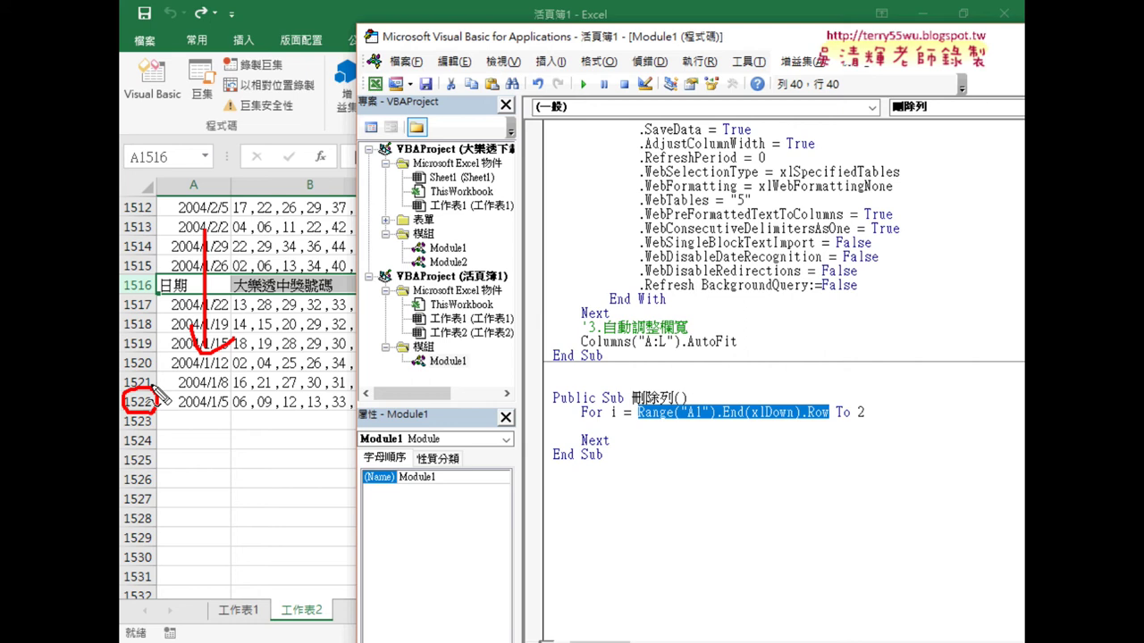
pyautogui.moveTo(161, 398); pyautogui.dragTo(717, 421)
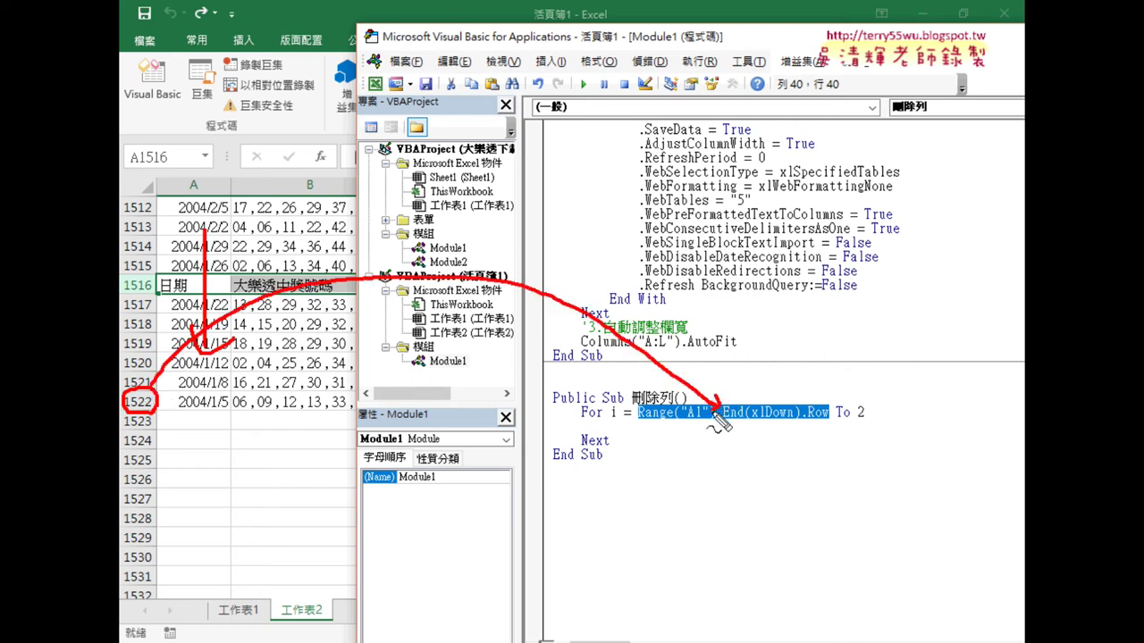
pyautogui.moveTo(640, 421); pyautogui.dragTo(872, 423)
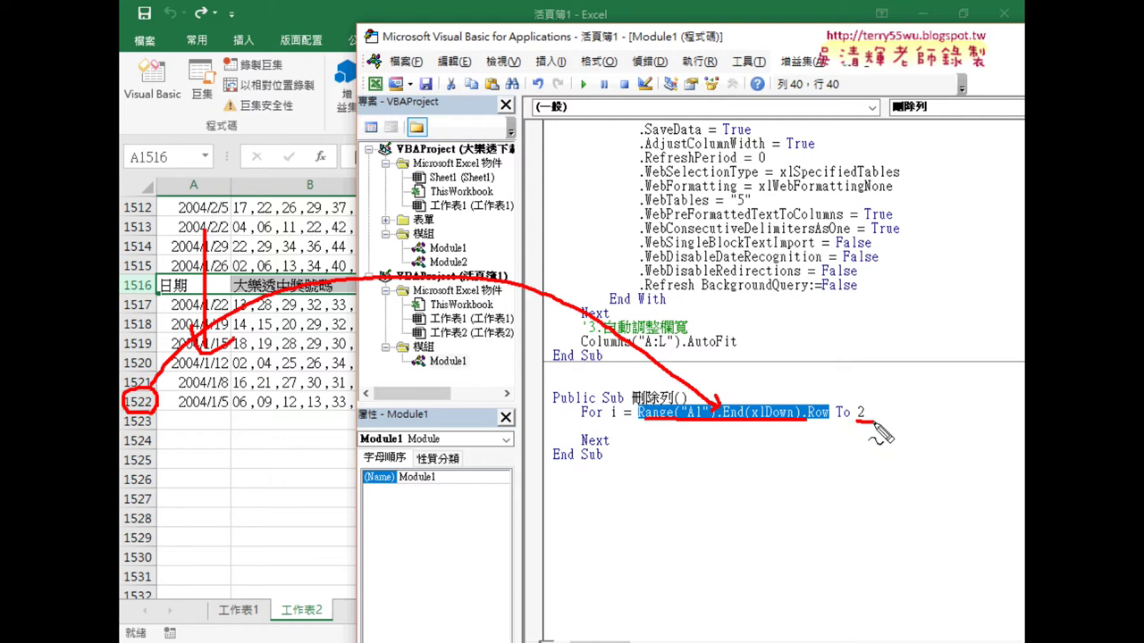
pyautogui.press('Escape')
# Append Step -1 after To 2 on the For line.
pyautogui.click(879, 411)
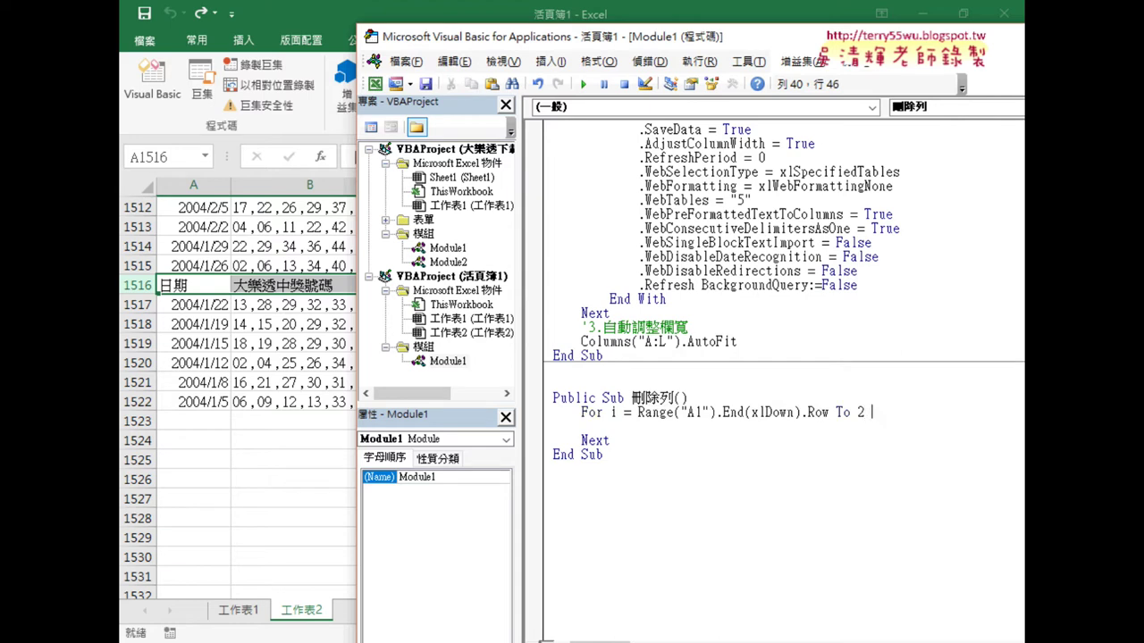
pyautogui.write('s')
pyautogui.write('tep')
pyautogui.write('-')
pyautogui.write('1')
pyautogui.click(898, 501)
# Highlight Step -1 and the start-row expression, sketching arrows from row 1522 up to 1516.
pyautogui.moveTo(871, 412); pyautogui.dragTo(923, 412)
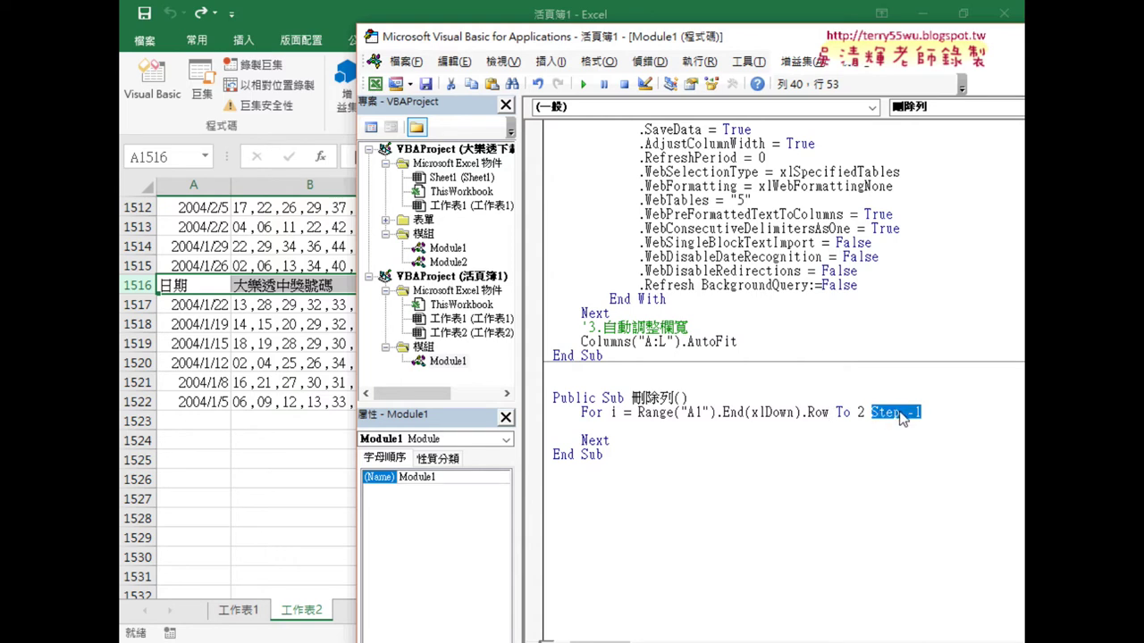
pyautogui.moveTo(637, 413); pyautogui.dragTo(829, 413)
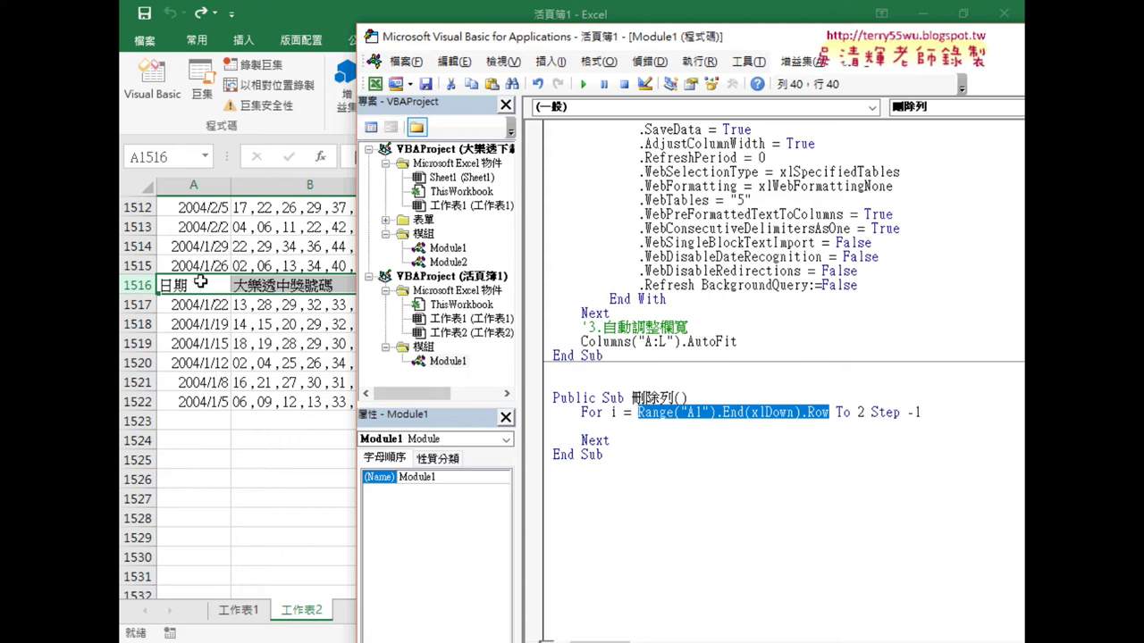
pyautogui.moveTo(871, 412); pyautogui.dragTo(925, 411)
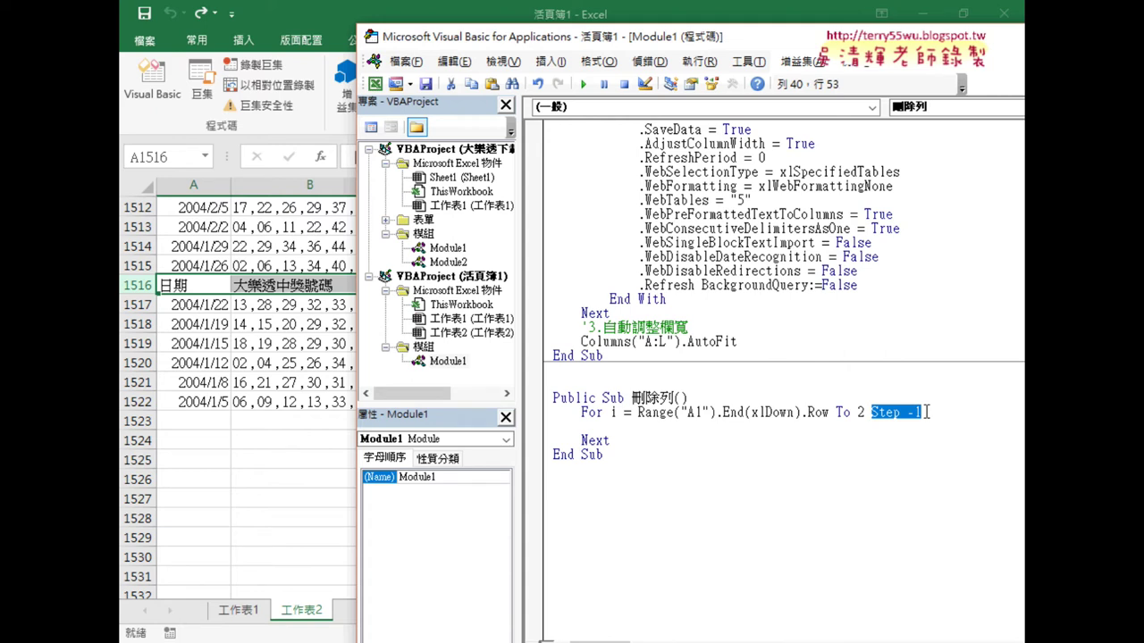
pyautogui.moveTo(155, 413)
pyautogui.mouseDown()
pyautogui.moveTo(125, 412)
pyautogui.moveTo(123, 374)
pyautogui.mouseUp()
pyautogui.moveTo(163, 406)
pyautogui.mouseDown()
pyautogui.moveTo(164, 300)
pyautogui.moveTo(184, 324)
pyautogui.mouseUp()
pyautogui.moveTo(170, 425)
pyautogui.mouseDown()
pyautogui.moveTo(177, 534)
pyautogui.moveTo(201, 522)
pyautogui.mouseUp()
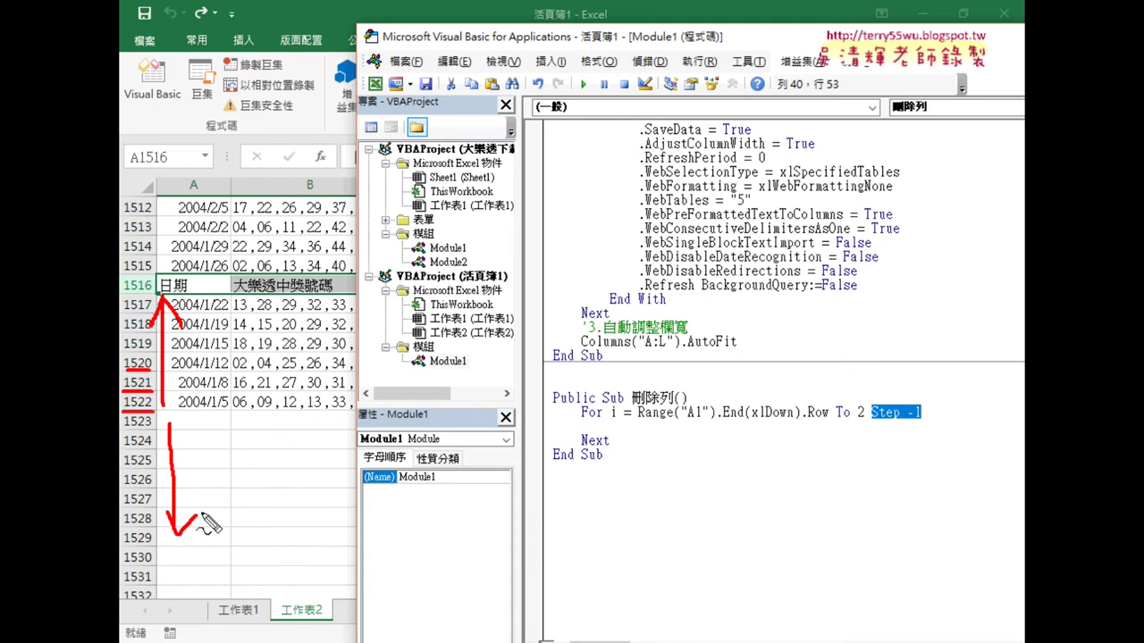
pyautogui.press('Escape')
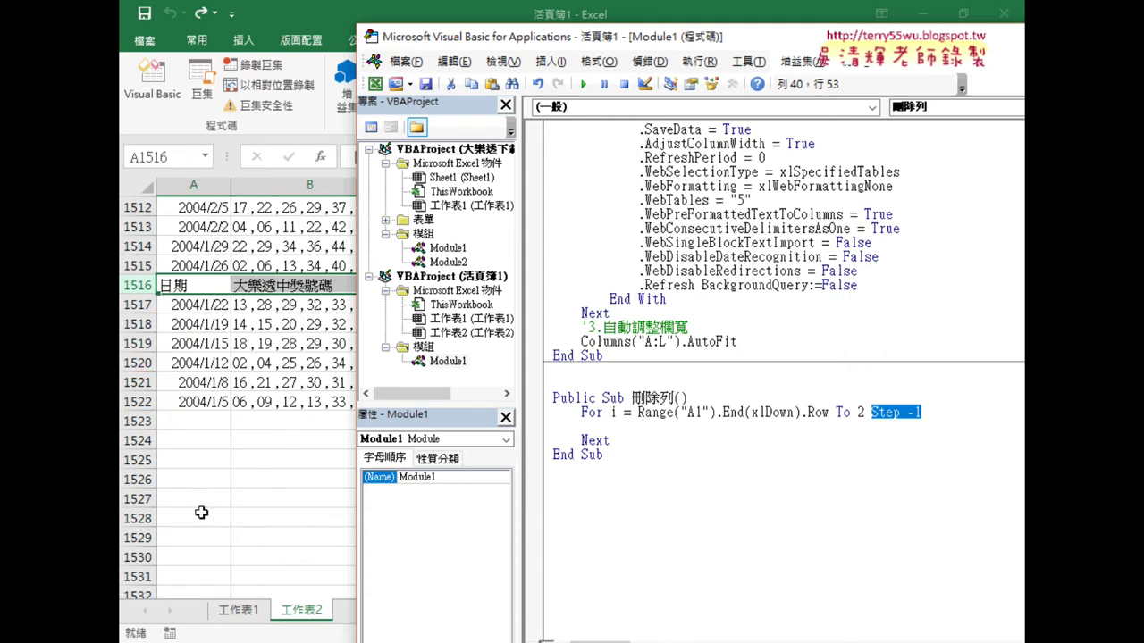
# On the indented blank loop line, start the condition if cells(i,"A")="日期".
pyautogui.click(721, 429)
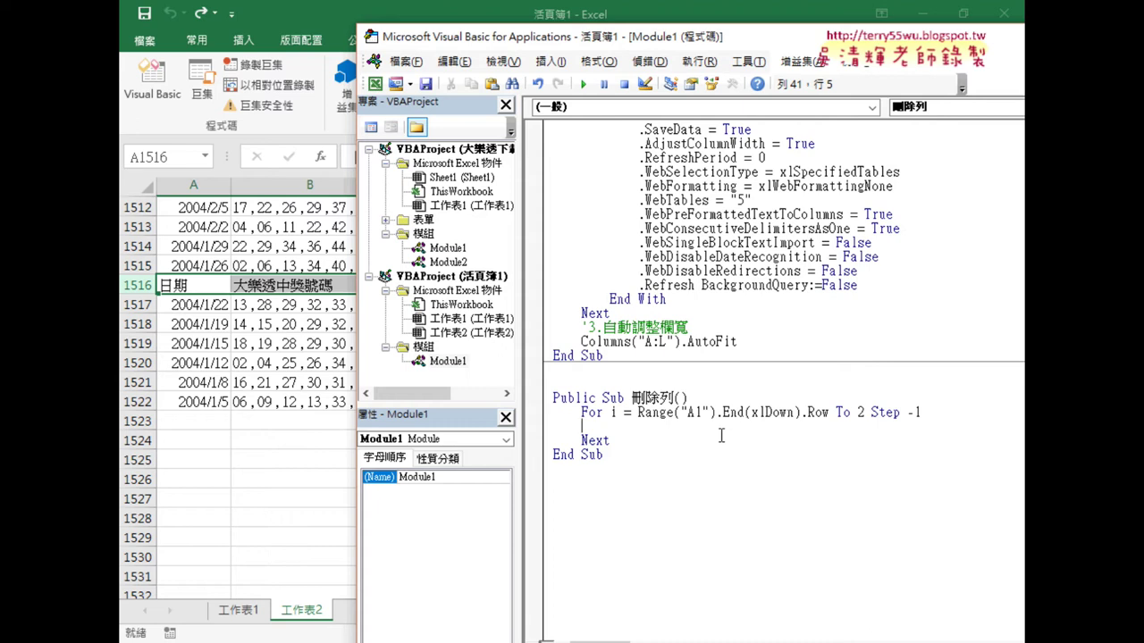
pyautogui.press('Tab')
pyautogui.write('if ')
pyautogui.write('cells')
pyautogui.write('(i')
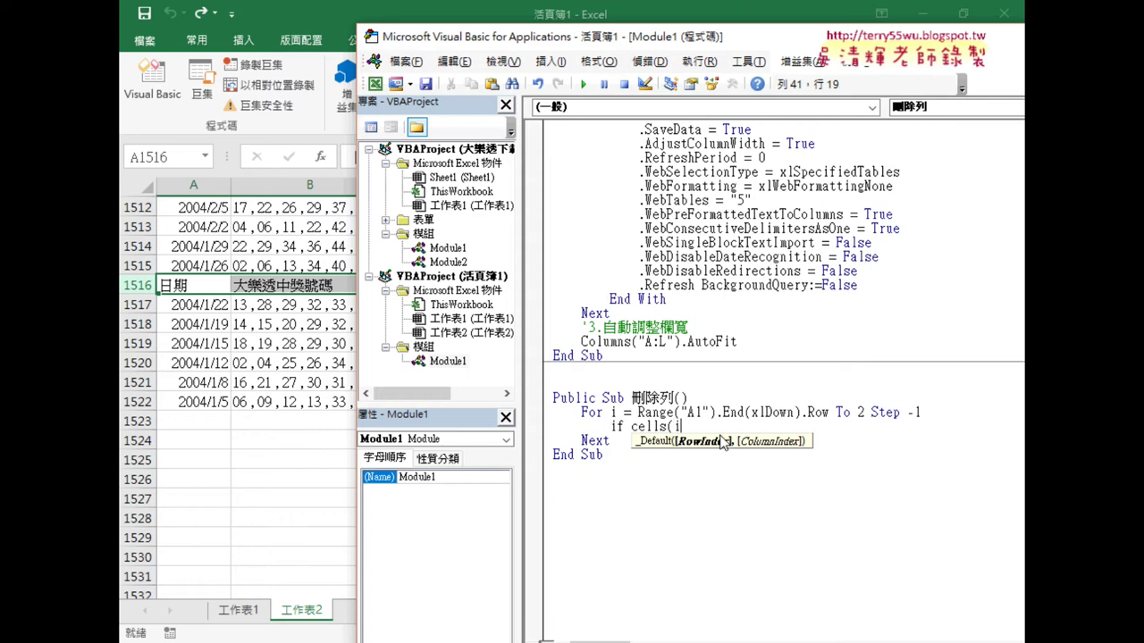
pyautogui.write(',"A")')
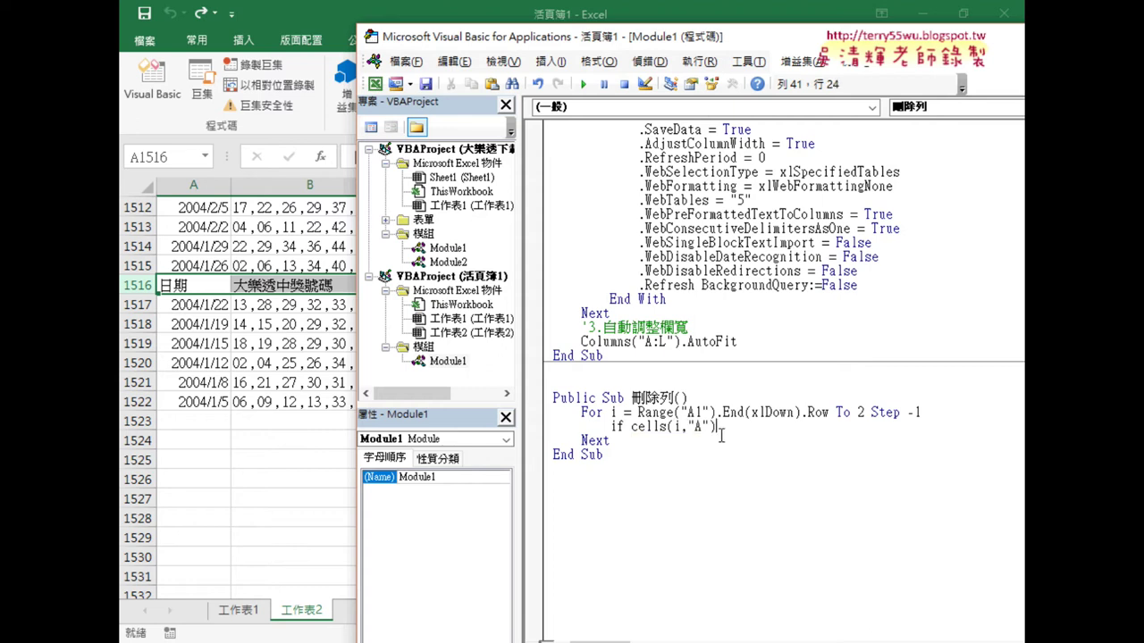
pyautogui.write('=')
pyautogui.write('"')
pyautogui.write('"')
pyautogui.write('日')
pyautogui.write('期')
# Finish the If line as Cells(i,"A")="日期" Then.
pyautogui.press('Return')
pyautogui.press('Right')
pyautogui.write('ㄋㄧ')
pyautogui.press('BackSpace')
pyautogui.press('BackSpace')
pyautogui.write('Then')
# Add the closing End If line, correcting the mistyped 'end id' after the compile error.
pyautogui.press('Return')
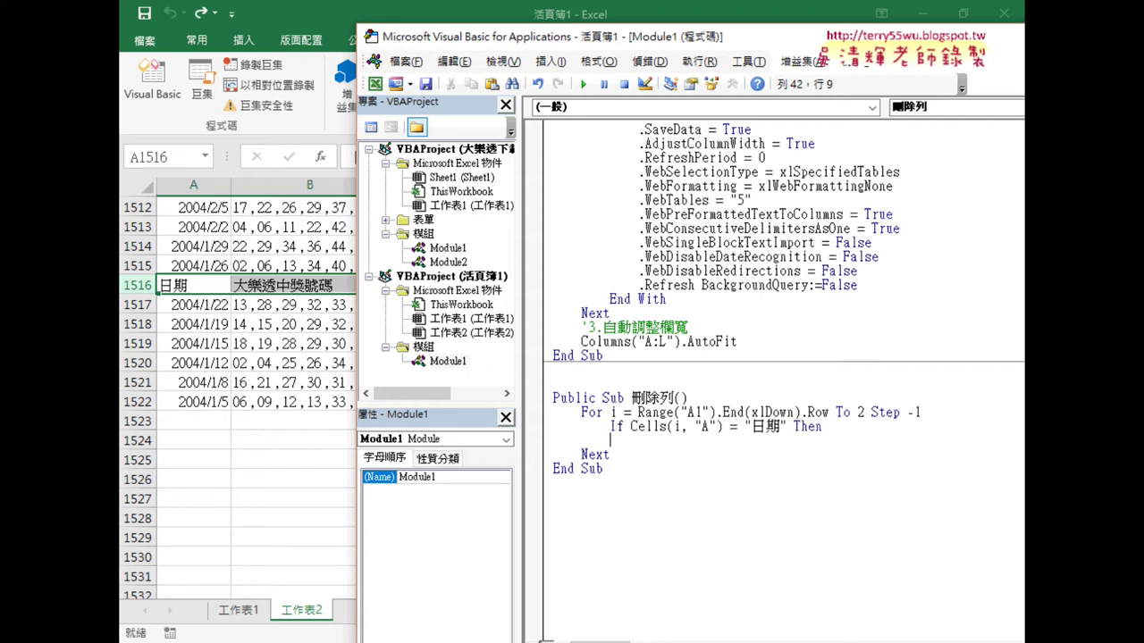
pyautogui.press('Return')
pyautogui.write('end id')
pyautogui.click(722, 442)
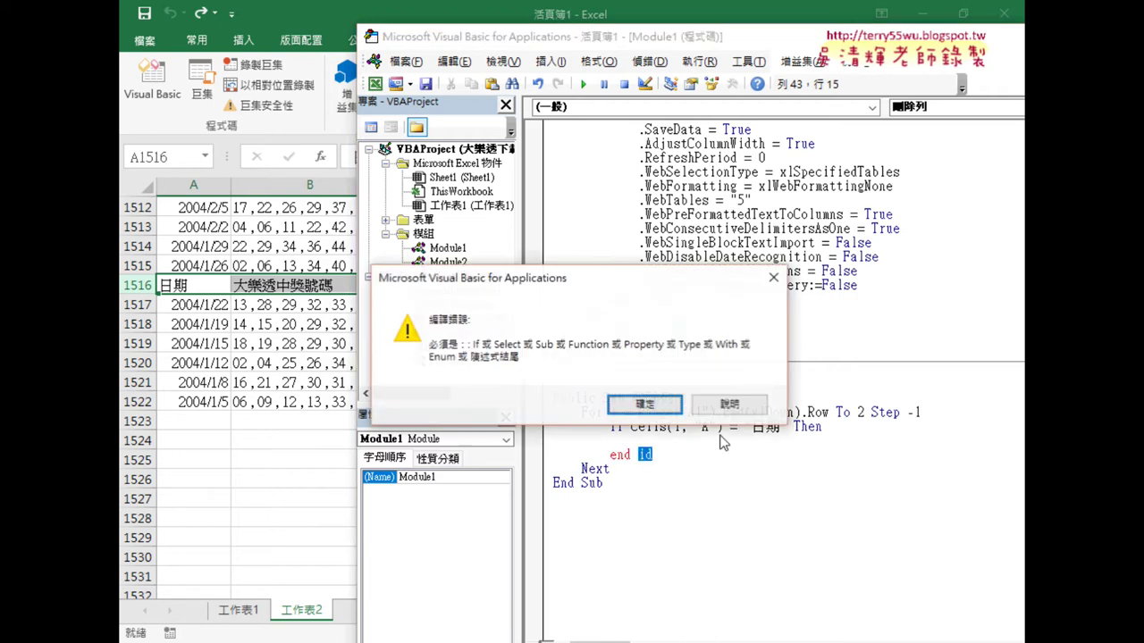
pyautogui.press('Return')
pyautogui.press('BackSpace')
pyautogui.write('if')
# Indent a line inside the If block and type rows(i).deltet.
pyautogui.click(611, 440)
pyautogui.press('Tab')
pyautogui.write('rows')
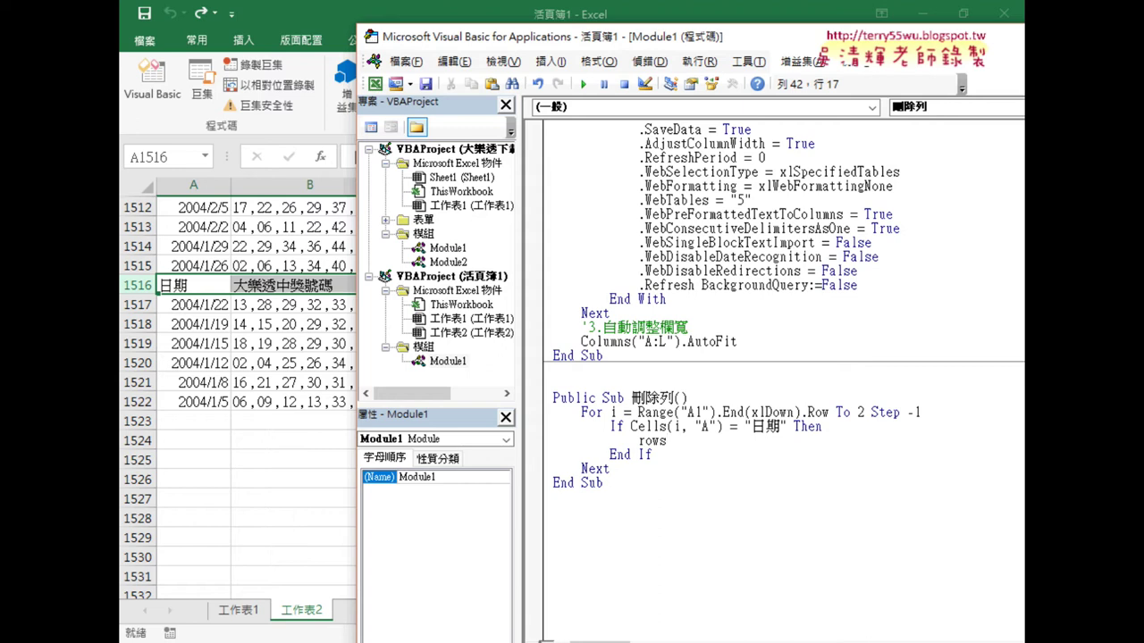
pyautogui.write('(')
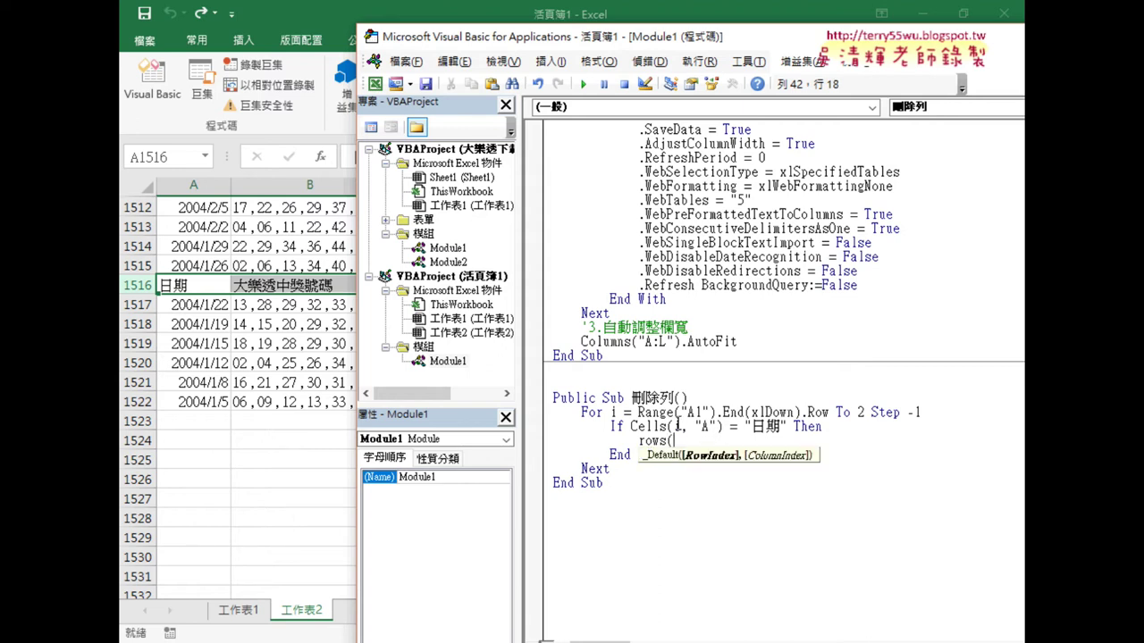
pyautogui.write('i)')
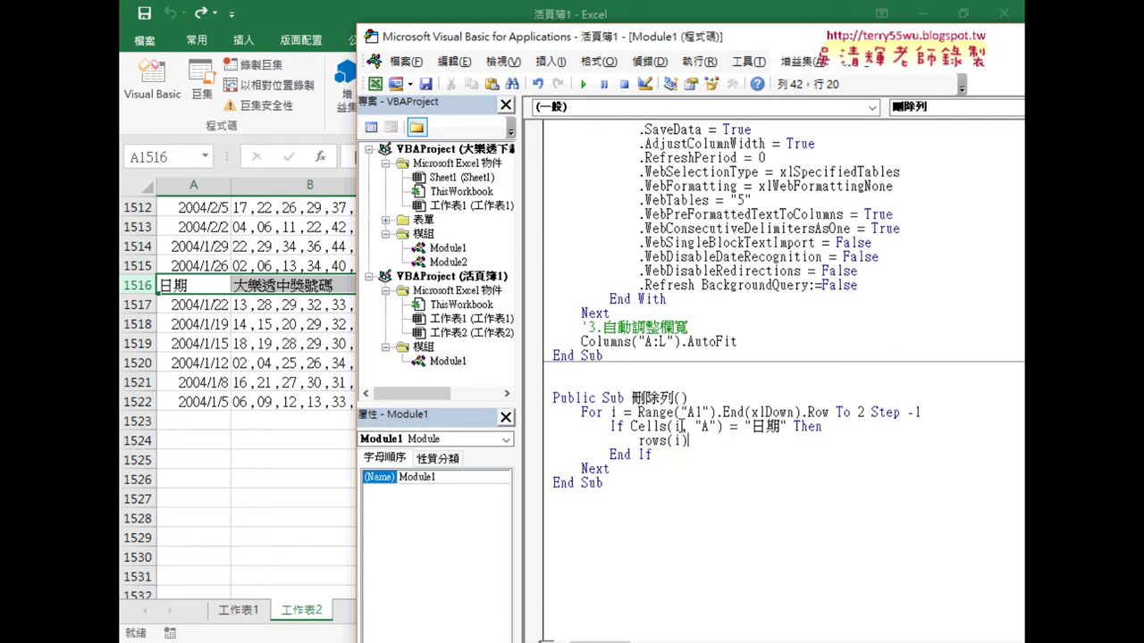
pyautogui.write('.')
pyautogui.write('deltet')
# Fix the typo 'deltet' so the line inside the If block reads Rows(i).Delete.
pyautogui.click(652, 454)
pyautogui.moveTo(716, 441); pyautogui.dragTo(722, 440)
pyautogui.write('ete')
pyautogui.click(730, 440)
pyautogui.press('Delete')
pyautogui.moveTo(694, 440); pyautogui.dragTo(741, 440)
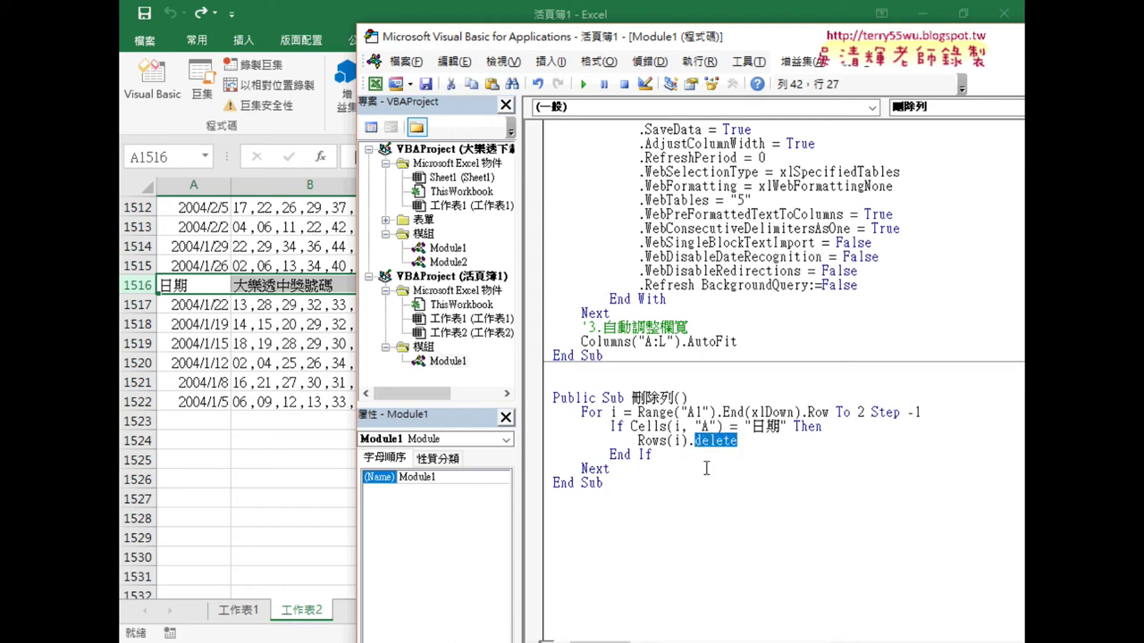
pyautogui.write('Delete')
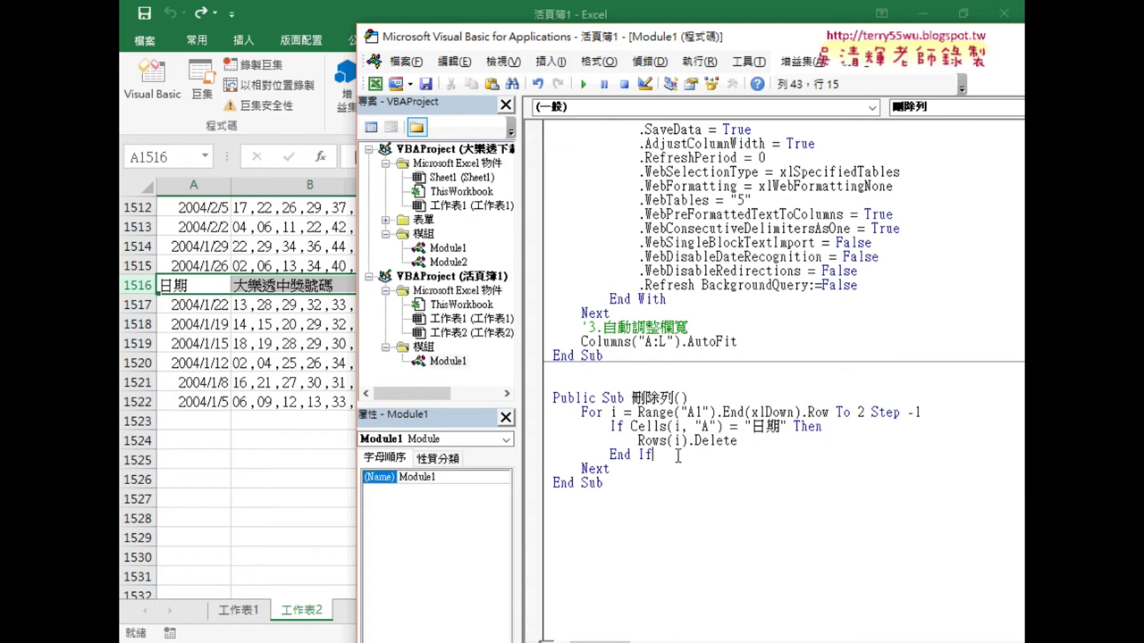
pyautogui.press('Left')
pyautogui.press('Left')
pyautogui.press('Left')
pyautogui.hotkey('shift', 'Right')
pyautogui.click(689, 427)
pyautogui.rightClick(195, 283)
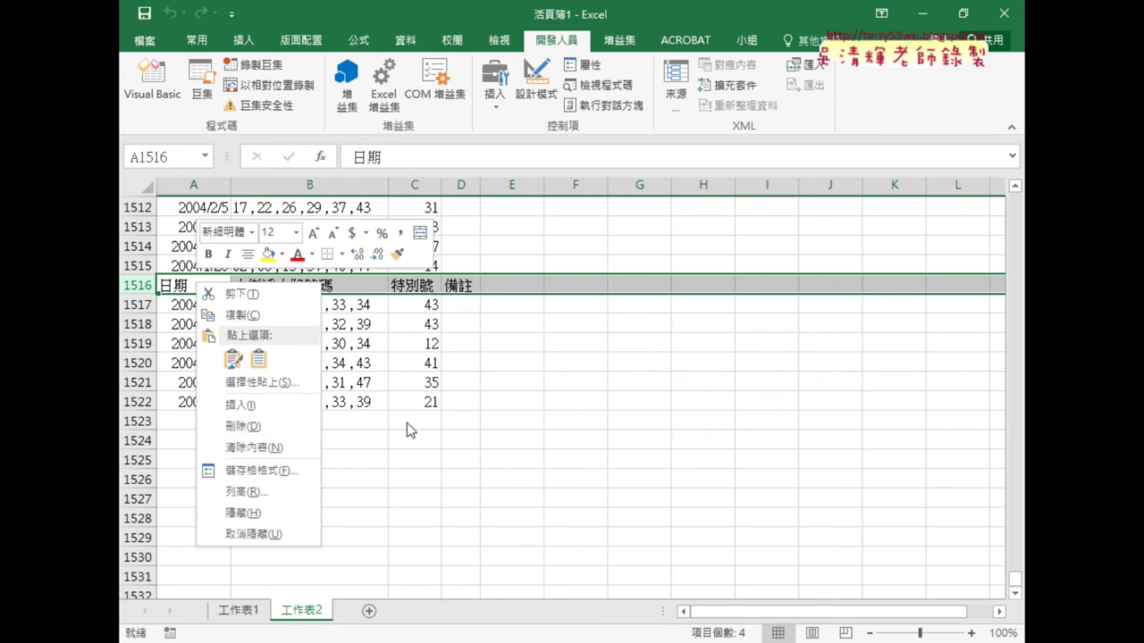
pyautogui.click(479, 369)
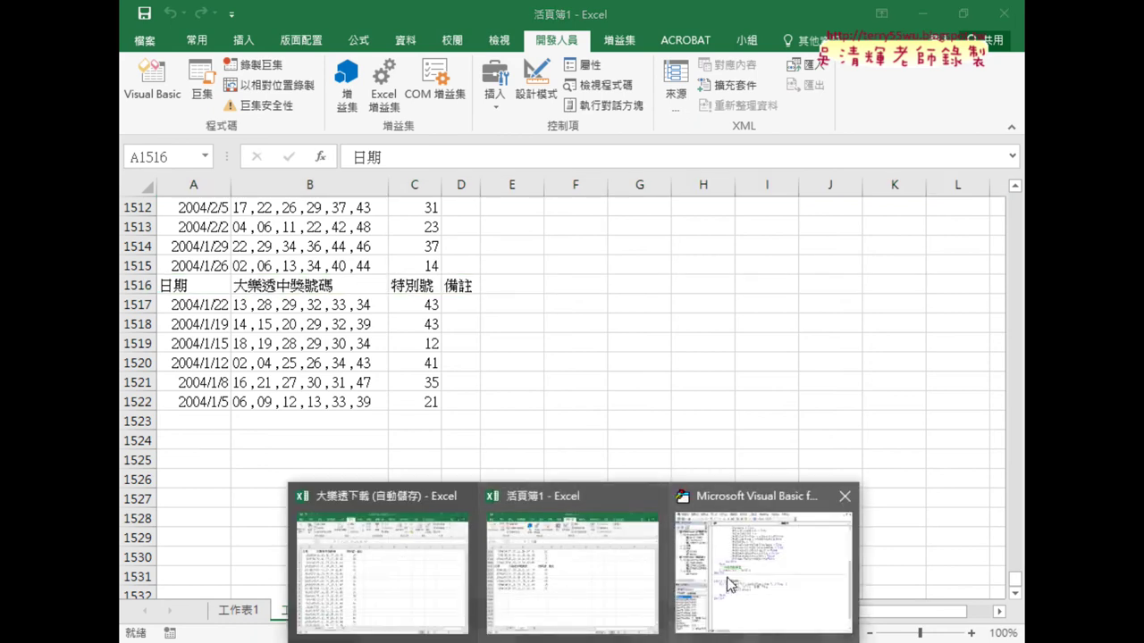
pyautogui.click(731, 586)
pyautogui.click(686, 426)
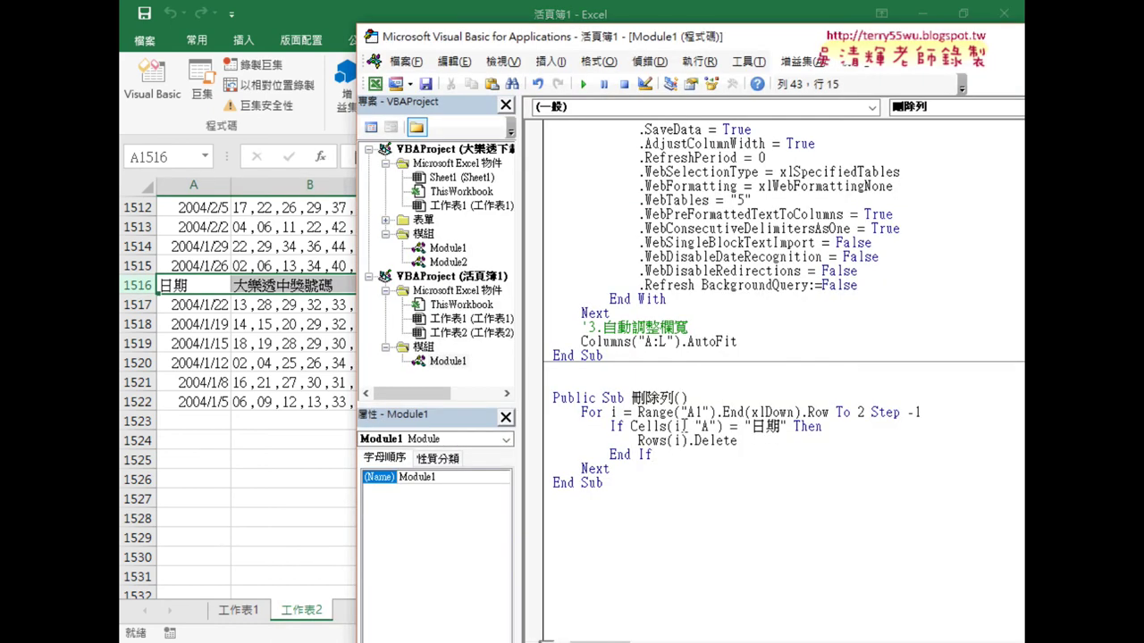
# Step through 刪除列 with F8 over several rows until the 日期 comparison.
pyautogui.press('F8')
pyautogui.press('F8')
pyautogui.press('F8')
pyautogui.moveTo(659, 414)
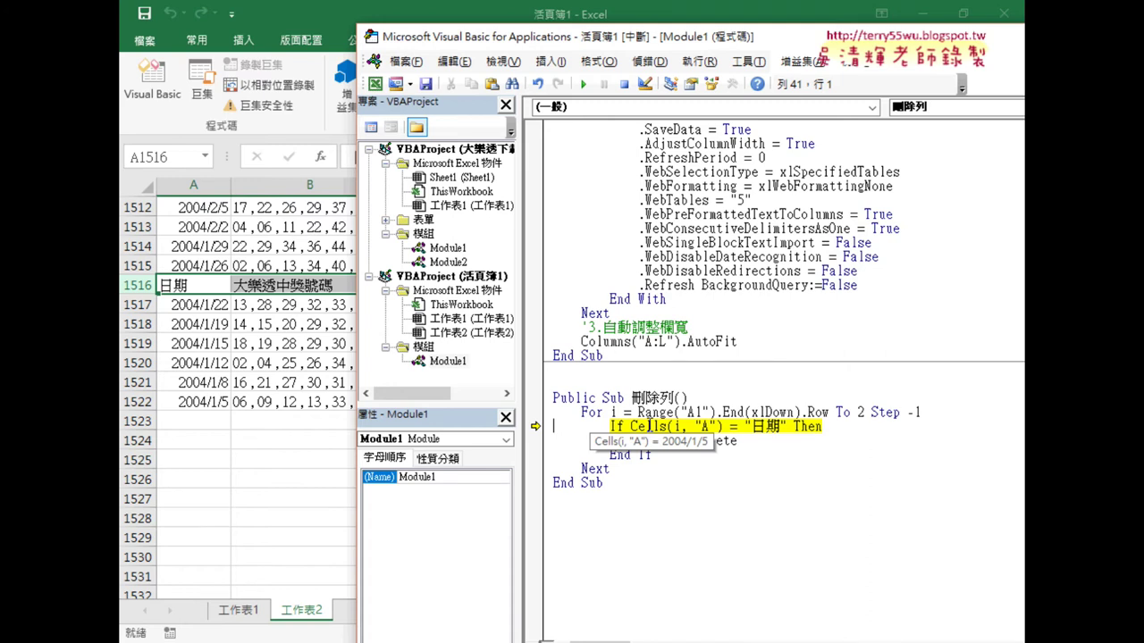
pyautogui.press('F8')
pyautogui.press('F8')
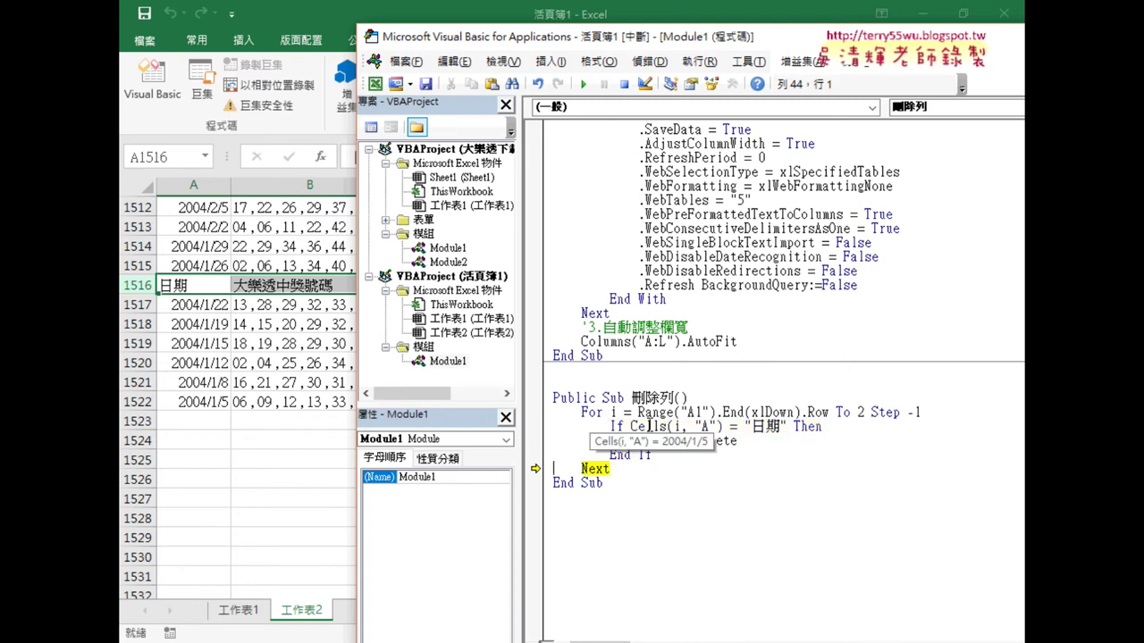
pyautogui.press('F8')
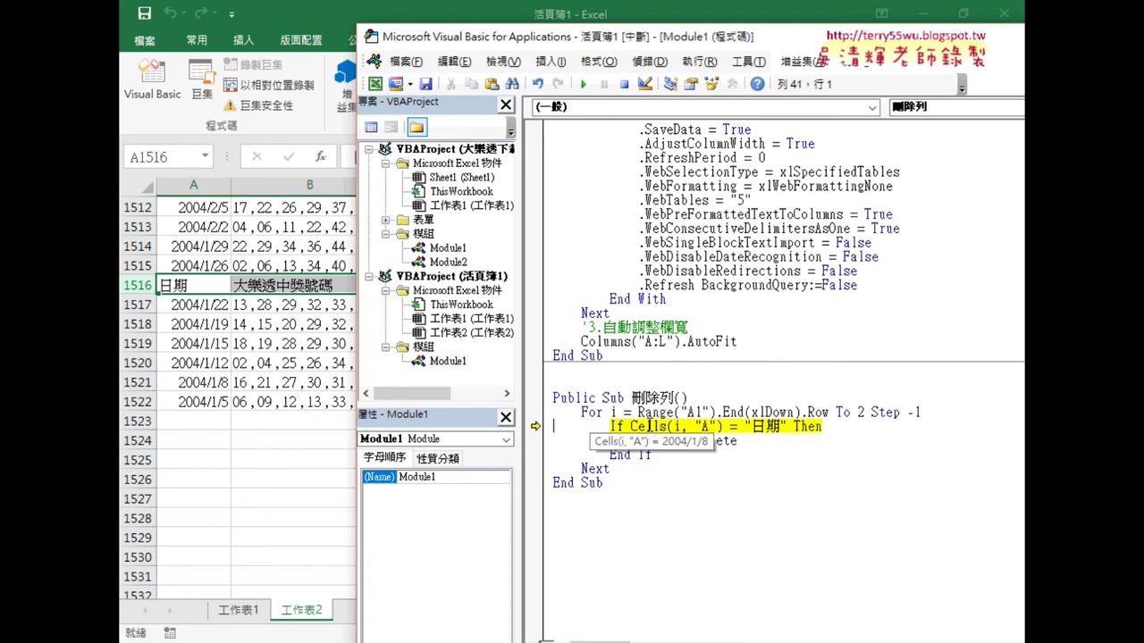
pyautogui.press('F8')
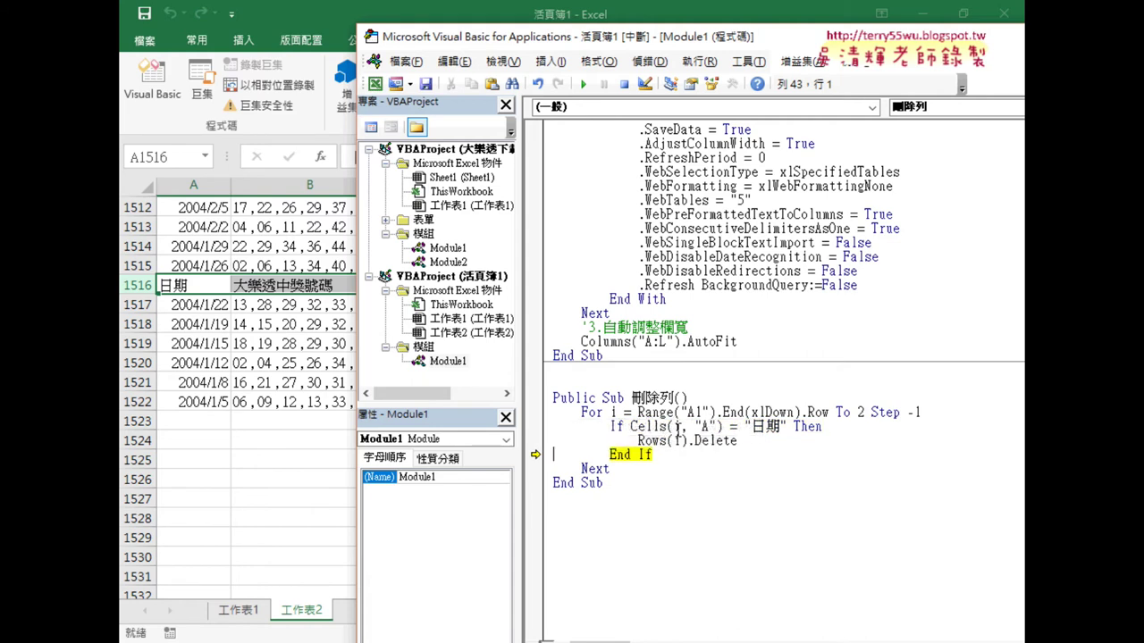
pyautogui.press('F8')
pyautogui.press('F8')
pyautogui.press('F8')
pyautogui.press('F8')
pyautogui.press('F8')
pyautogui.press('F8')
pyautogui.press('F8')
pyautogui.press('F8')
pyautogui.press('F8')
pyautogui.press('F8')
pyautogui.press('F8')
pyautogui.press('F8')
pyautogui.press('F8')
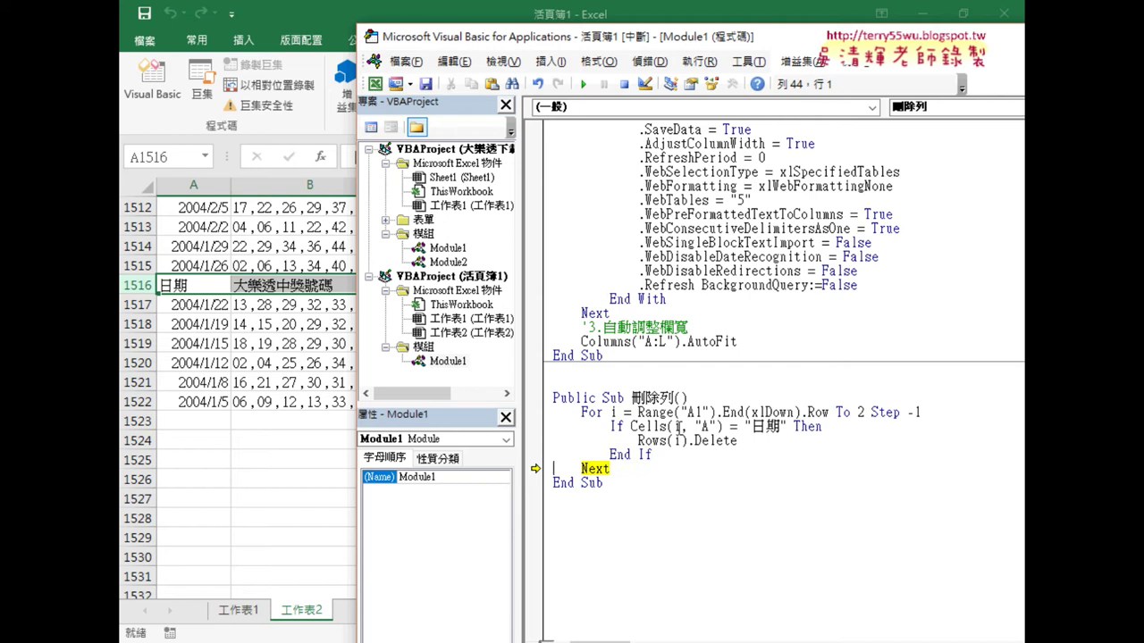
pyautogui.press('F8')
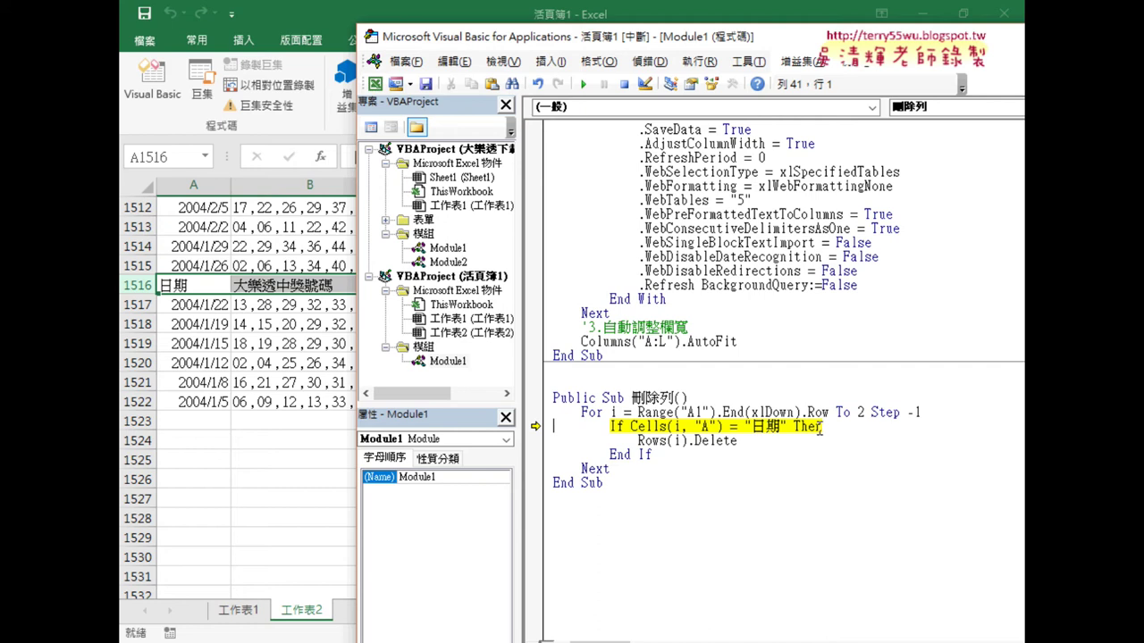
# Inspect the Cells(i,"A") comparison's value, step through deleting row 1516, then run to completion.
pyautogui.moveTo(631, 426); pyautogui.dragTo(786, 426)
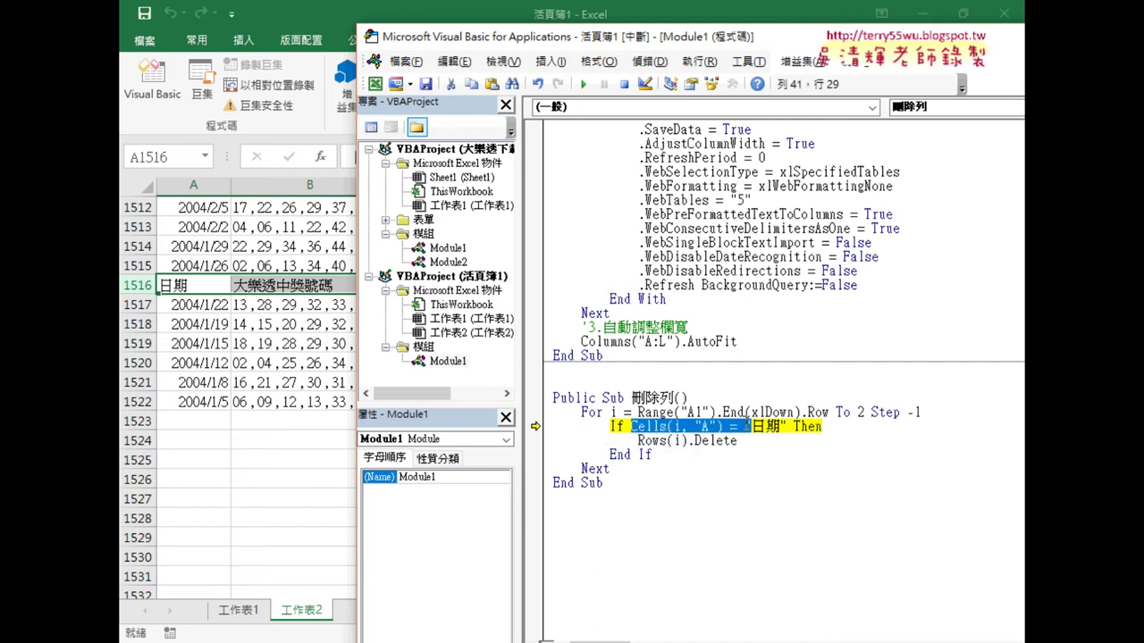
pyautogui.moveTo(746, 427)
pyautogui.press('F8')
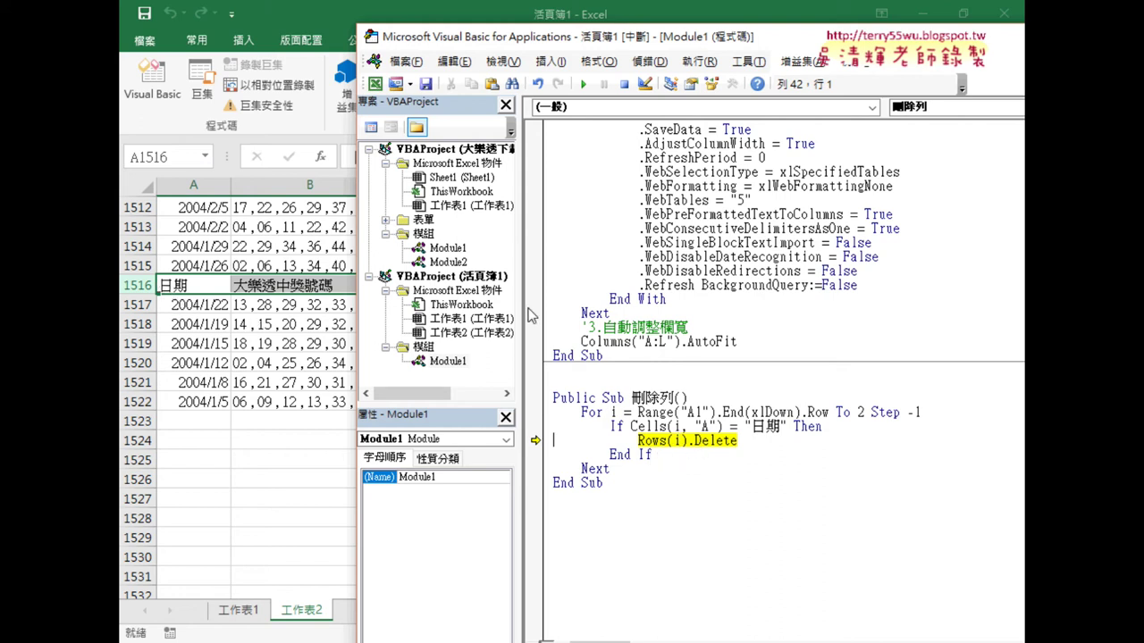
pyautogui.press('F8')
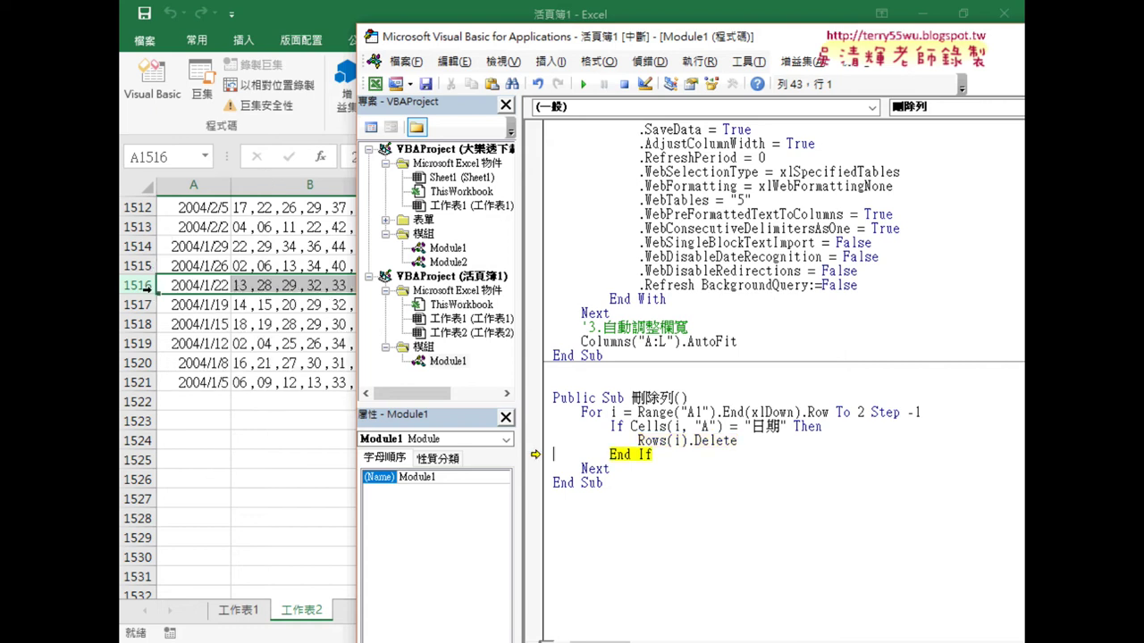
pyautogui.press('F8')
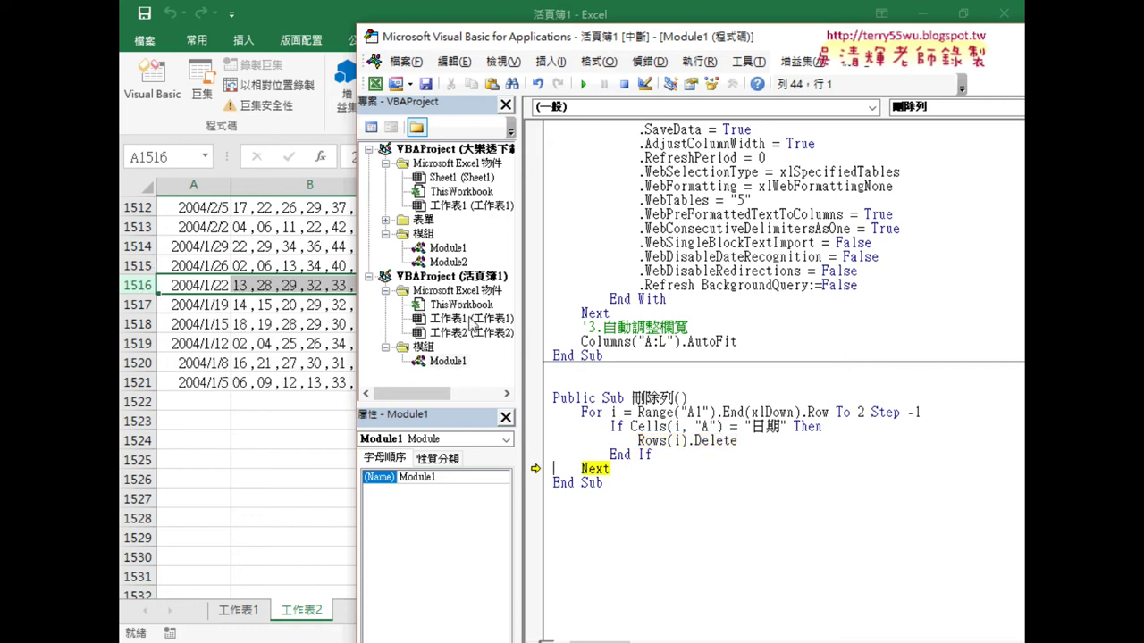
pyautogui.press('F8')
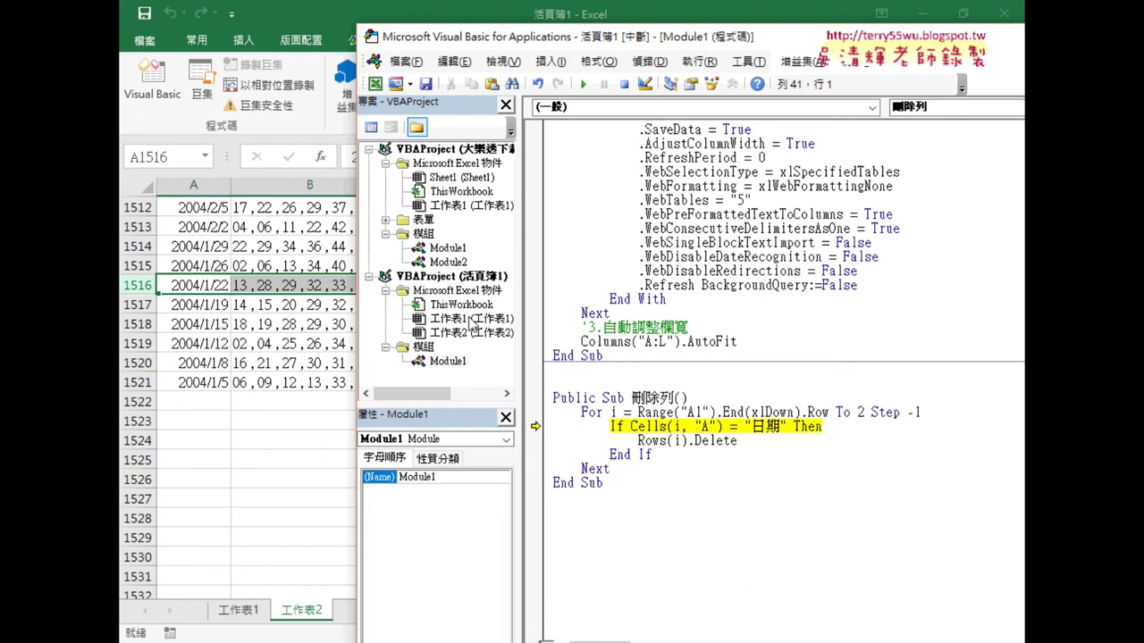
pyautogui.moveTo(614, 412)
pyautogui.click(585, 84)
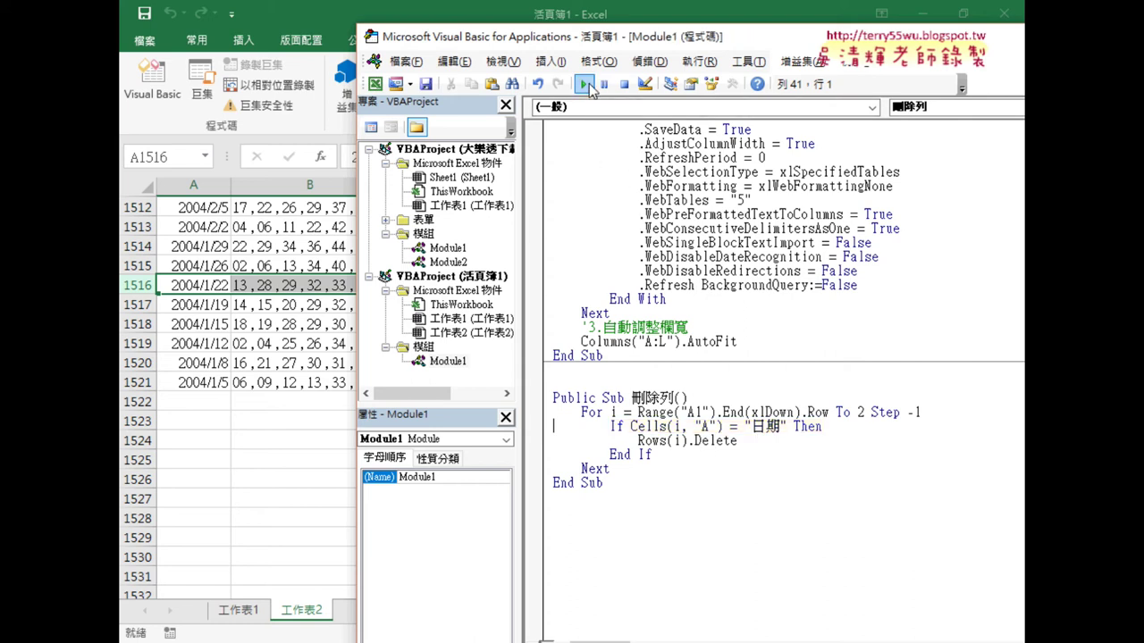
# Scroll 工作表2 up to confirm the 日期 row is gone, then switch back to the VBA editor.
pyautogui.click(293, 382)
pyautogui.scroll(5, 293, 382)
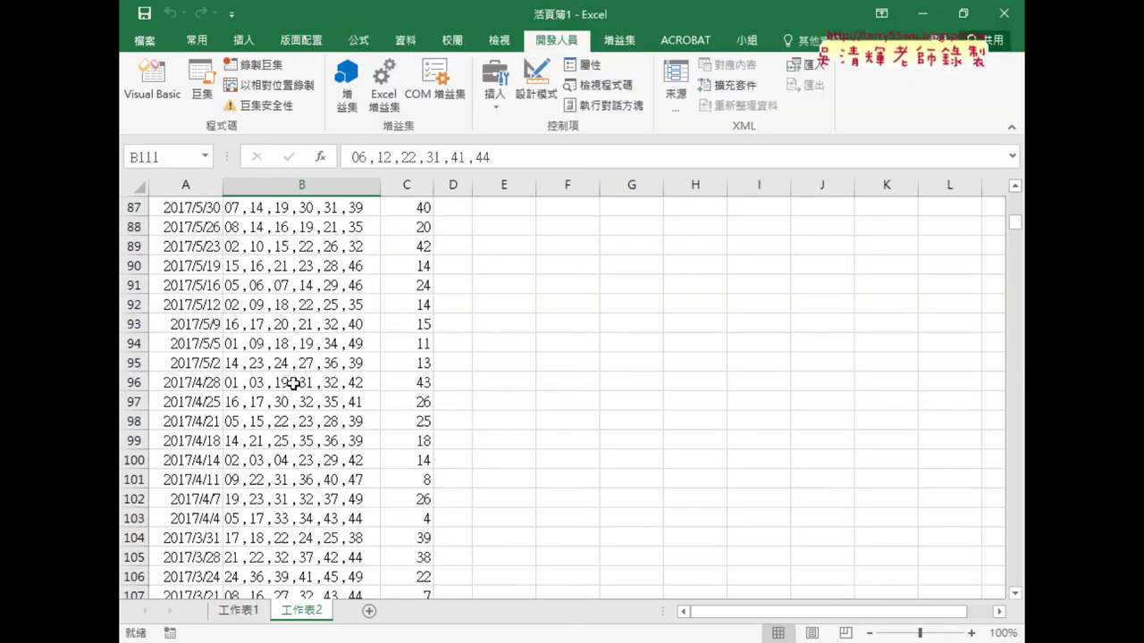
pyautogui.scroll(12, 293, 383)
pyautogui.moveTo(1016, 221)
pyautogui.mouseDown()
pyautogui.moveTo(1016, 198)
pyautogui.moveTo(1021, 571)
pyautogui.moveTo(1018, 202)
pyautogui.mouseUp()
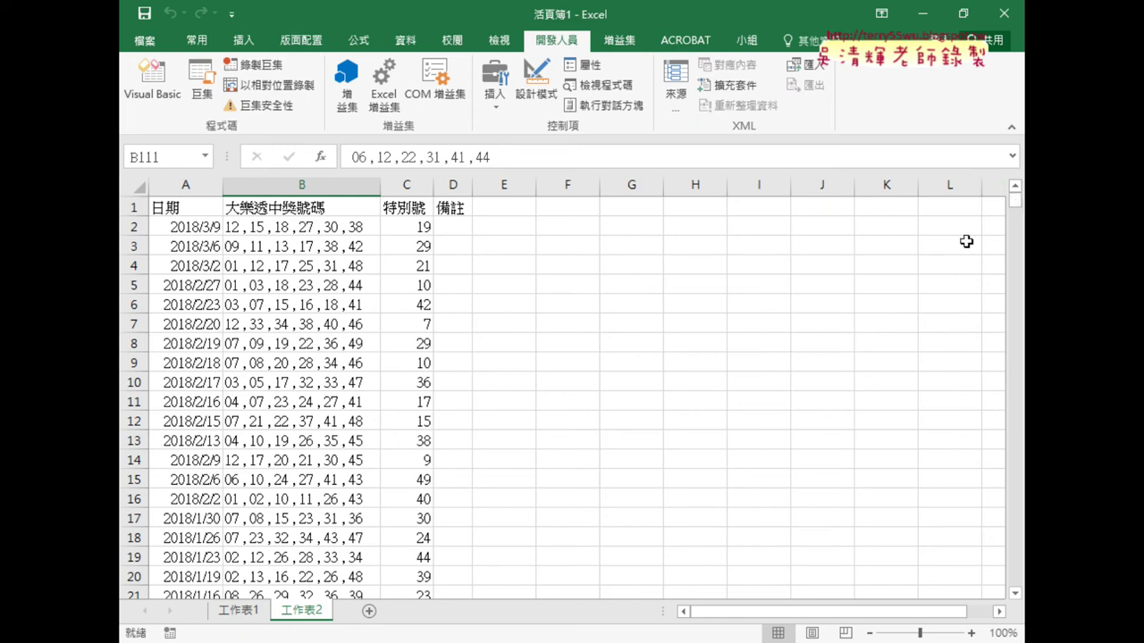
pyautogui.moveTo(572, 642)
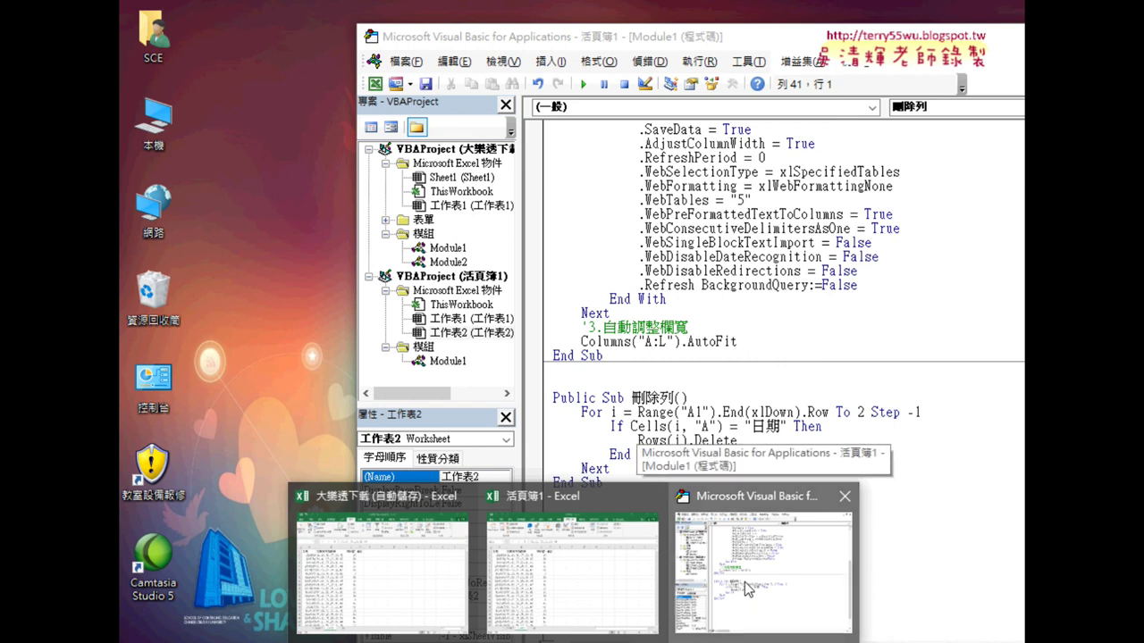
pyautogui.click(747, 590)
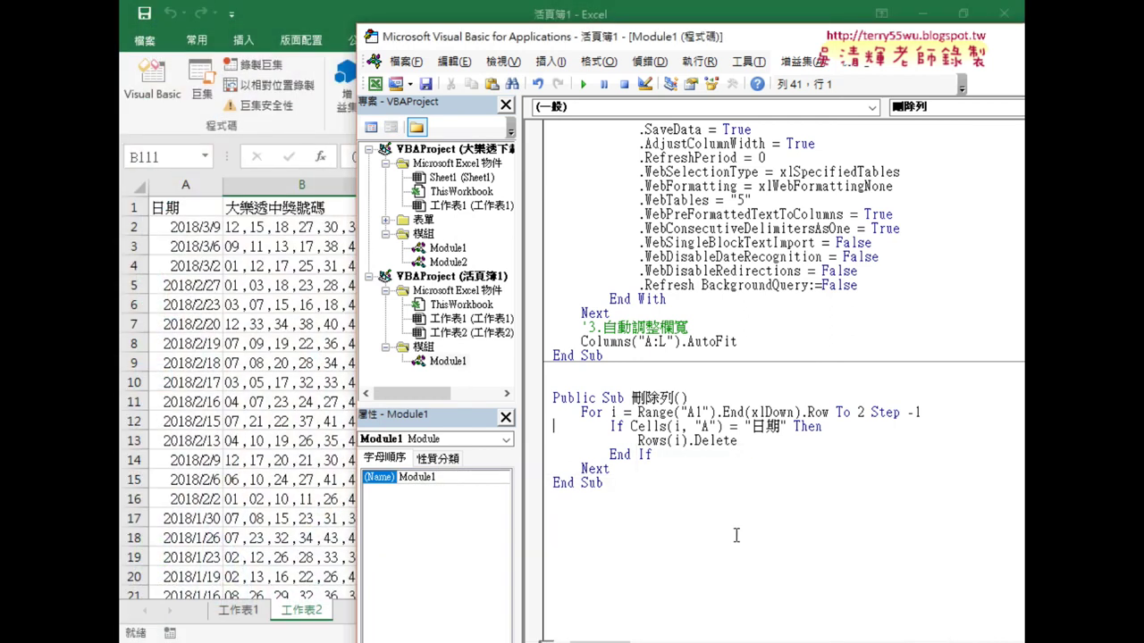
# Insert a '2.刪除列 comment line after the download loop's Next.
pyautogui.click(623, 311)
pyautogui.doubleClick(623, 311)
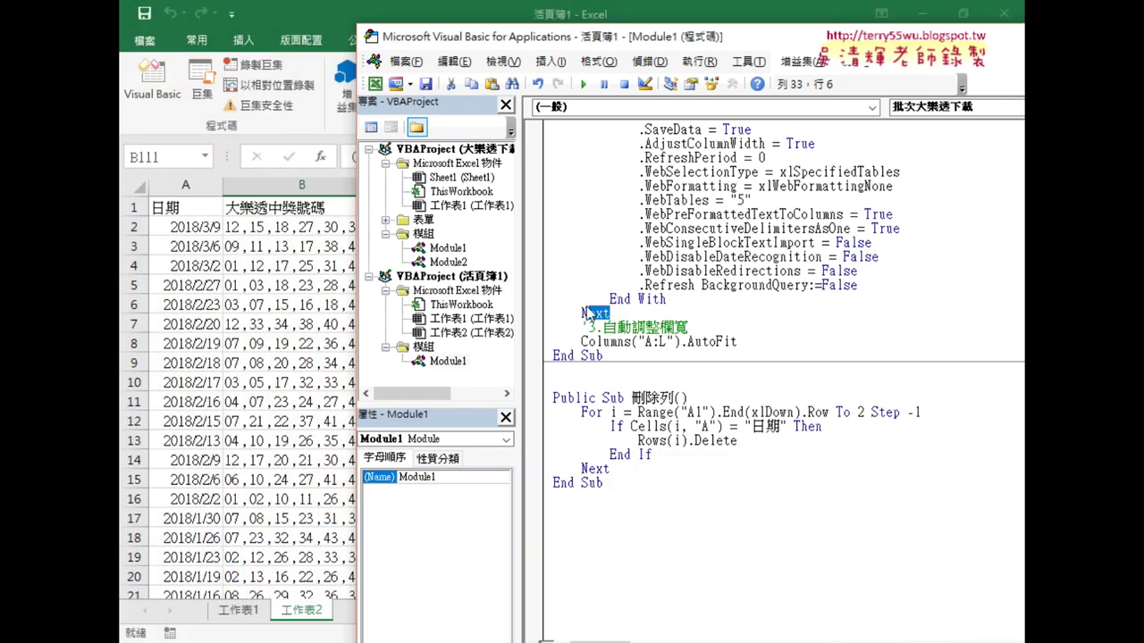
pyautogui.click(623, 311)
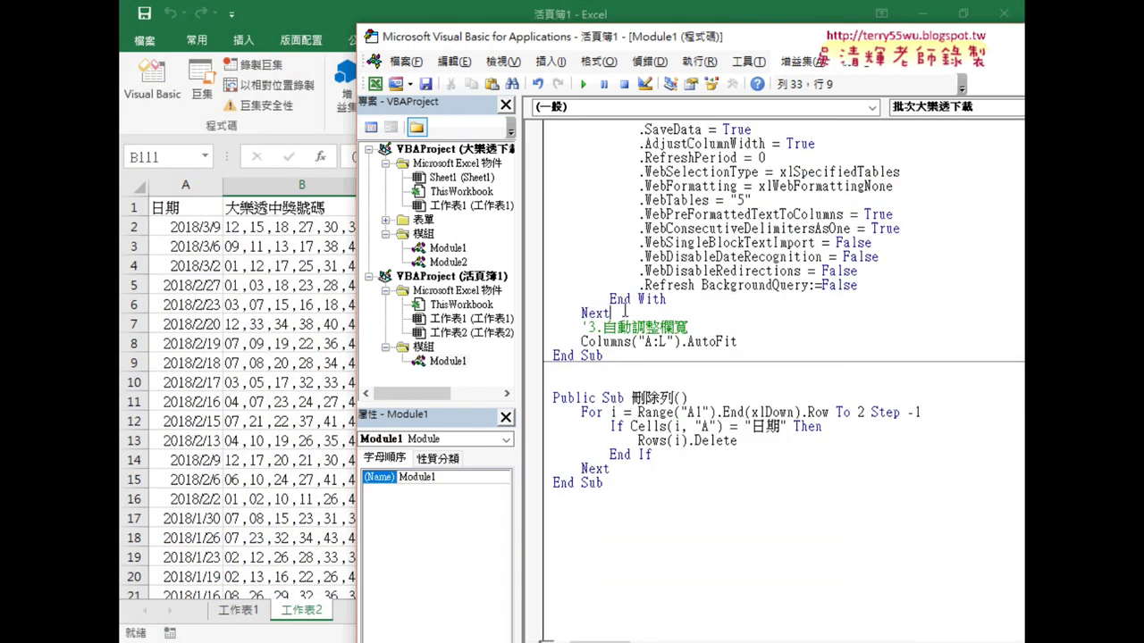
pyautogui.press('Return')
pyautogui.press('Return')
pyautogui.press('Up')
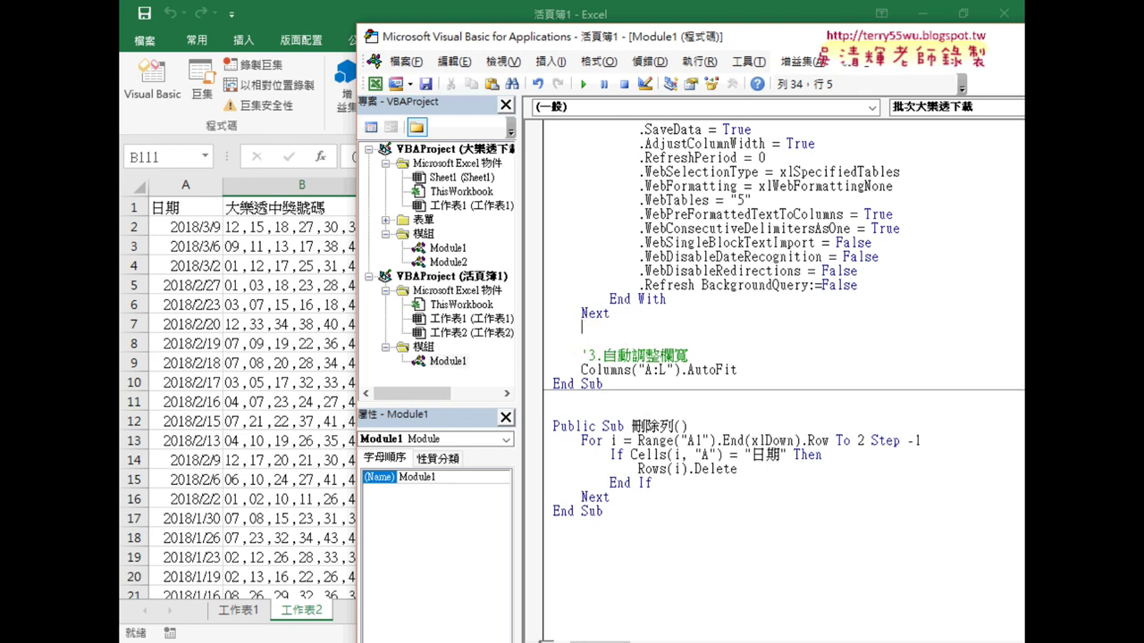
pyautogui.write("'")
pyautogui.write('2.')
pyautogui.moveTo(632, 426); pyautogui.dragTo(672, 426)
pyautogui.hotkey('ctrl', 'c')
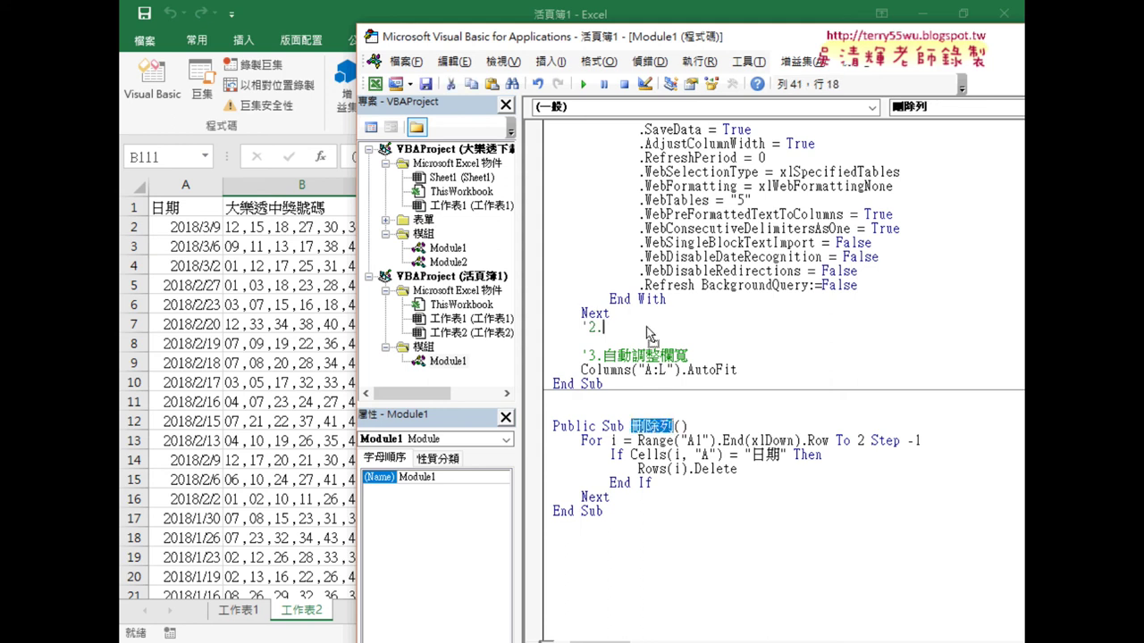
pyautogui.click(651, 327)
pyautogui.hotkey('ctrl', 'v')
pyautogui.press('Down')
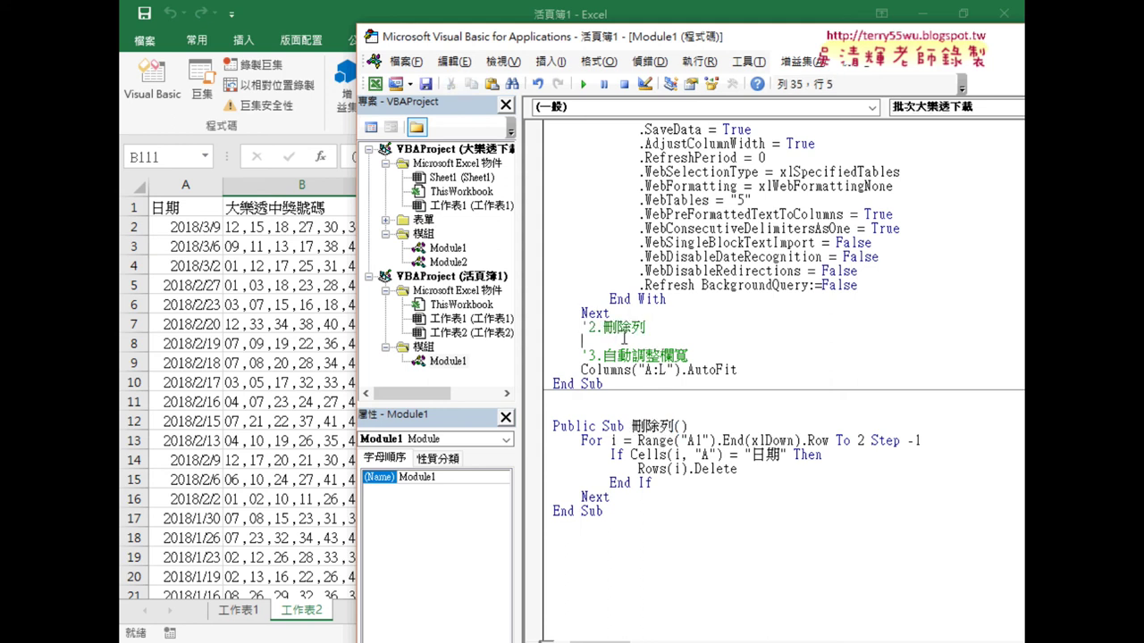
# Add the statement Call 刪除列 on the line below the comment.
pyautogui.scroll(6, 651, 327)
pyautogui.scroll(-5, 656, 327)
pyautogui.scroll(-3, 663, 327)
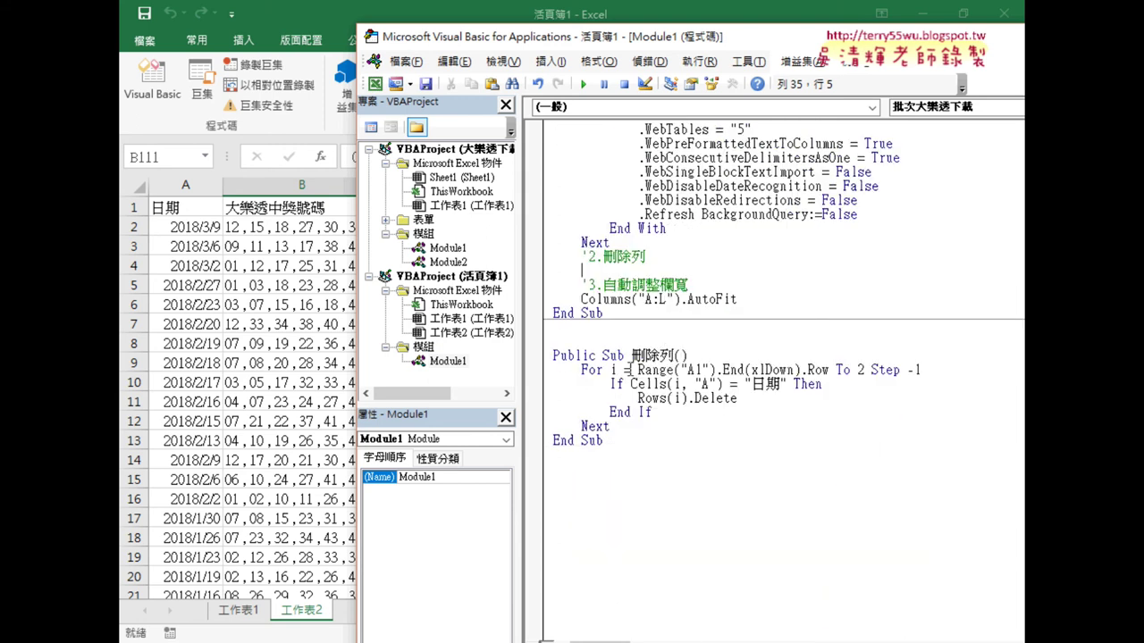
pyautogui.click(610, 357)
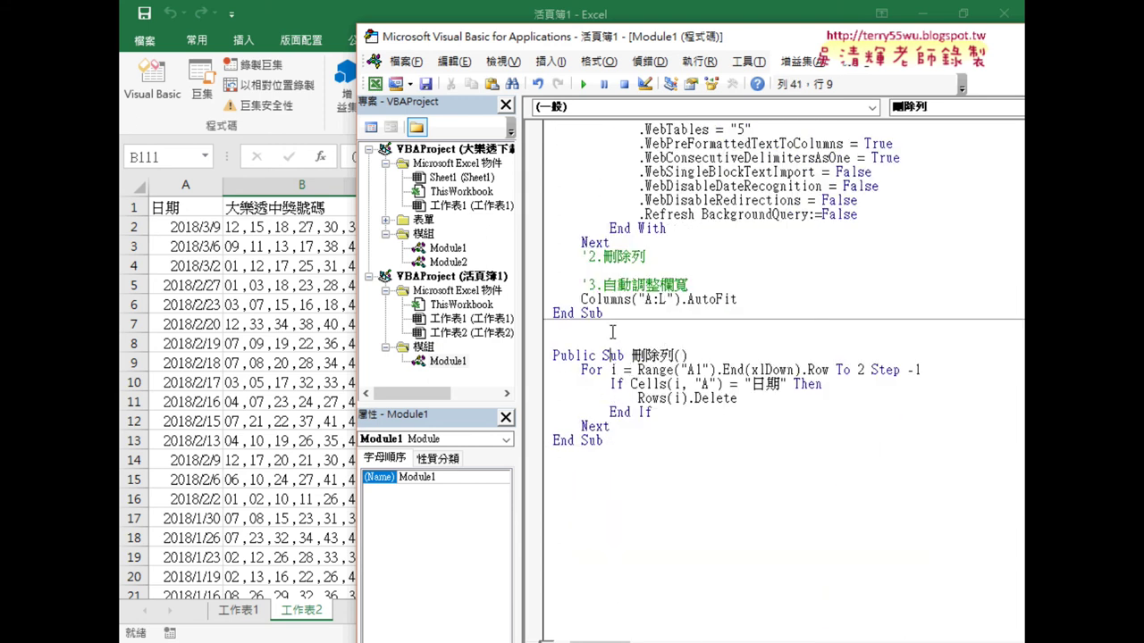
pyautogui.click(608, 268)
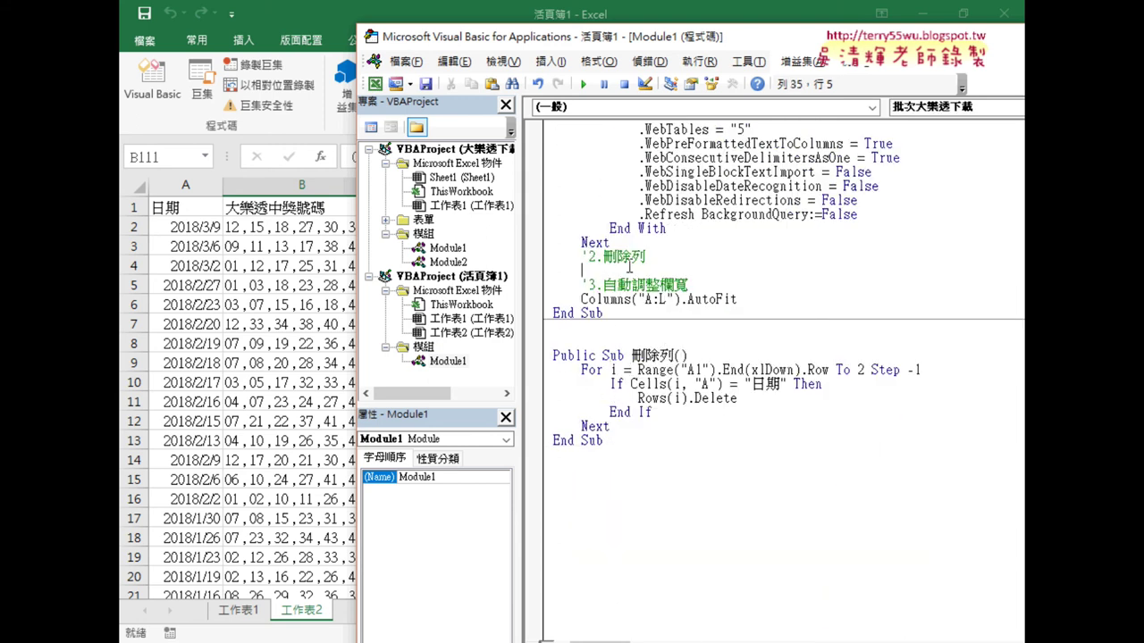
pyautogui.write('call')
pyautogui.click(636, 357)
pyautogui.press('Return')
pyautogui.moveTo(644, 356)
pyautogui.mouseDown()
pyautogui.moveTo(672, 355)
pyautogui.moveTo(646, 269)
pyautogui.mouseUp()
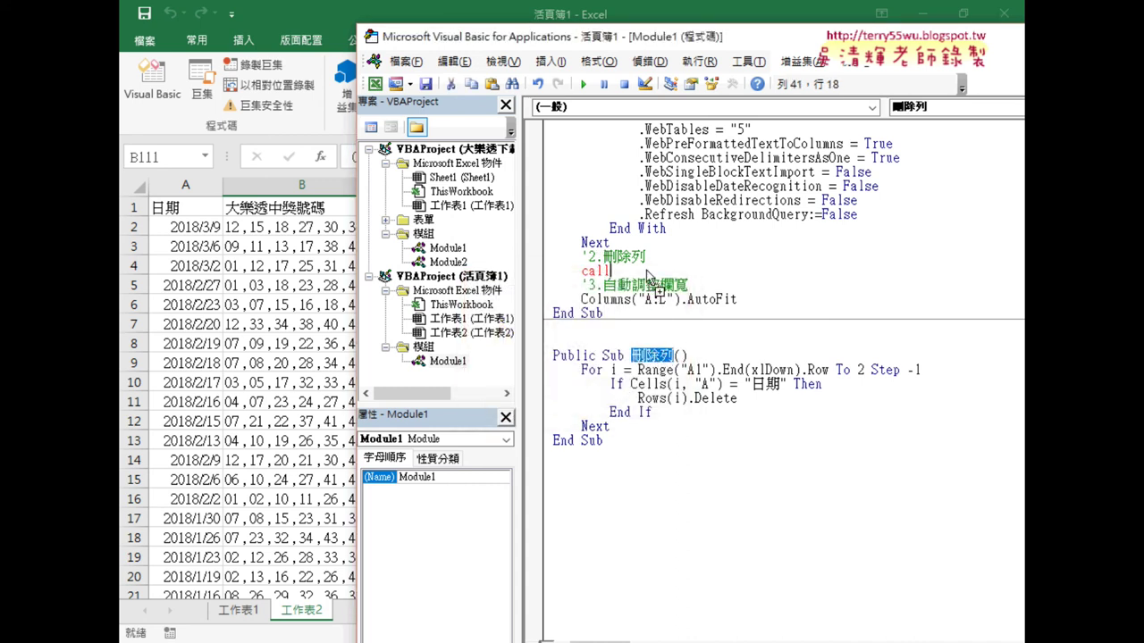
pyautogui.click(610, 270)
pyautogui.click(665, 312)
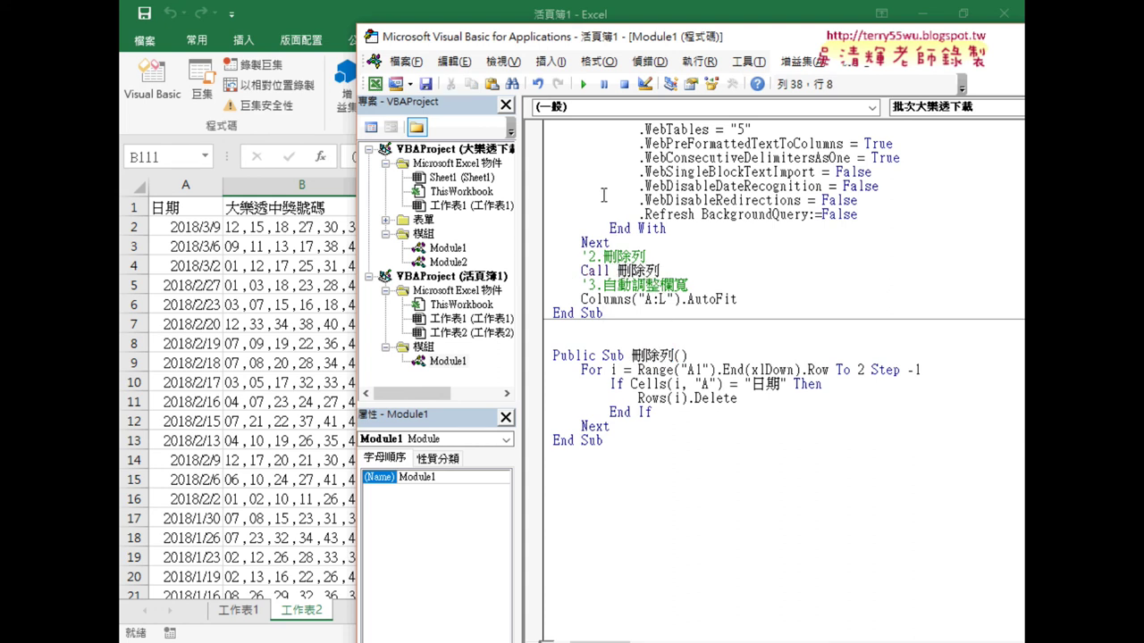
pyautogui.click(632, 270)
pyautogui.moveTo(604, 439); pyautogui.dragTo(547, 355)
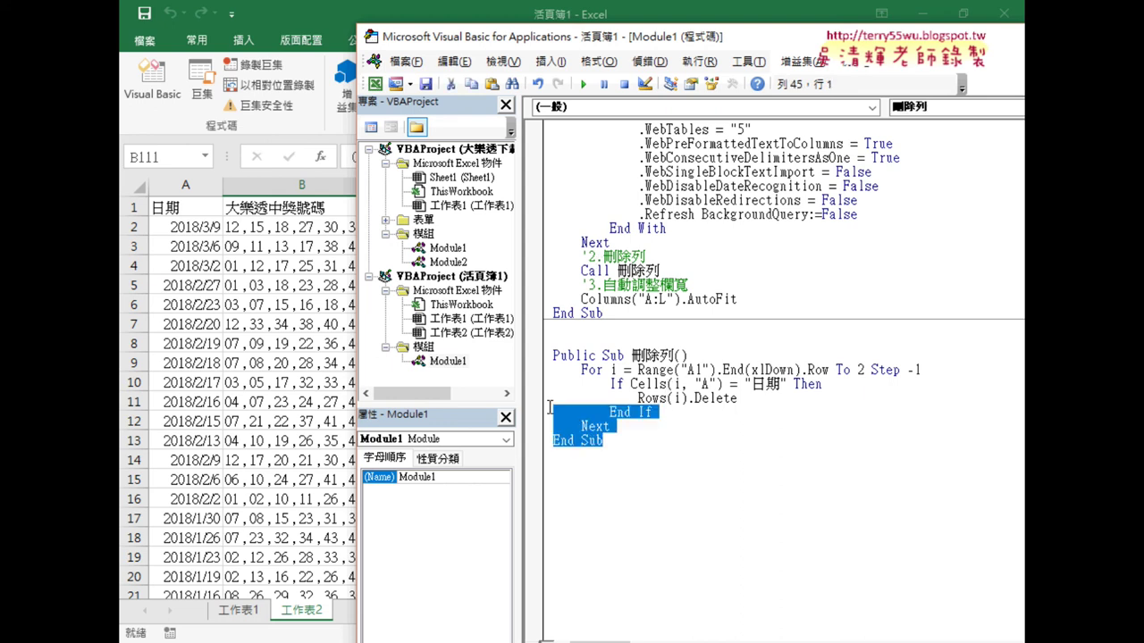
pyautogui.click(612, 302)
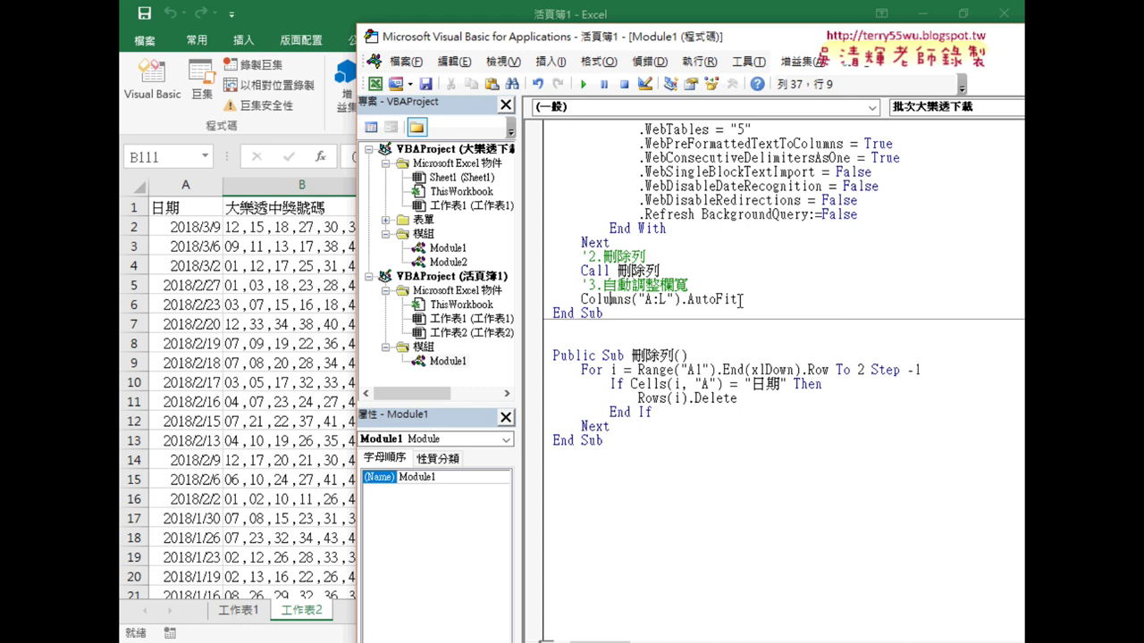
pyautogui.click(661, 271)
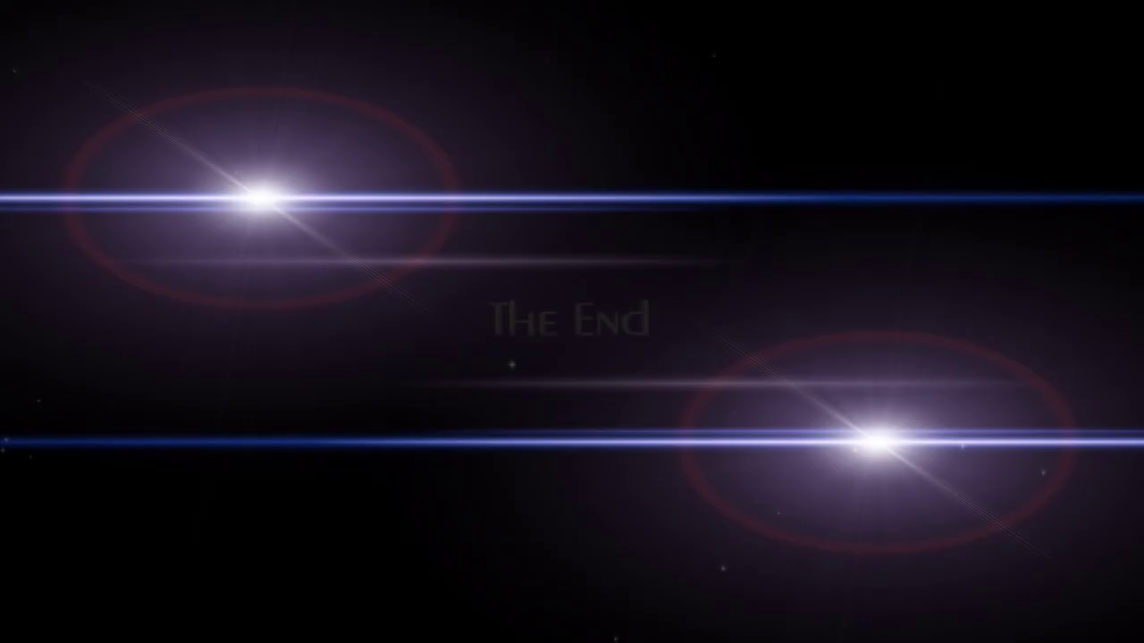